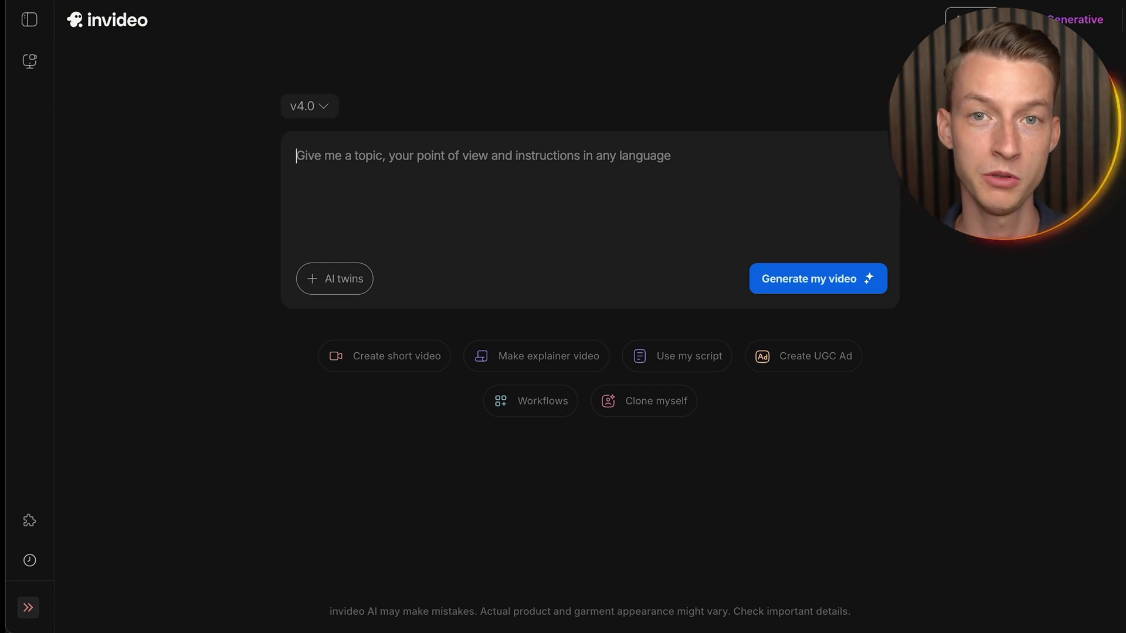
Open the AI twins picker and review the 'Clone just your voice' permission requirements.
click(341, 288)
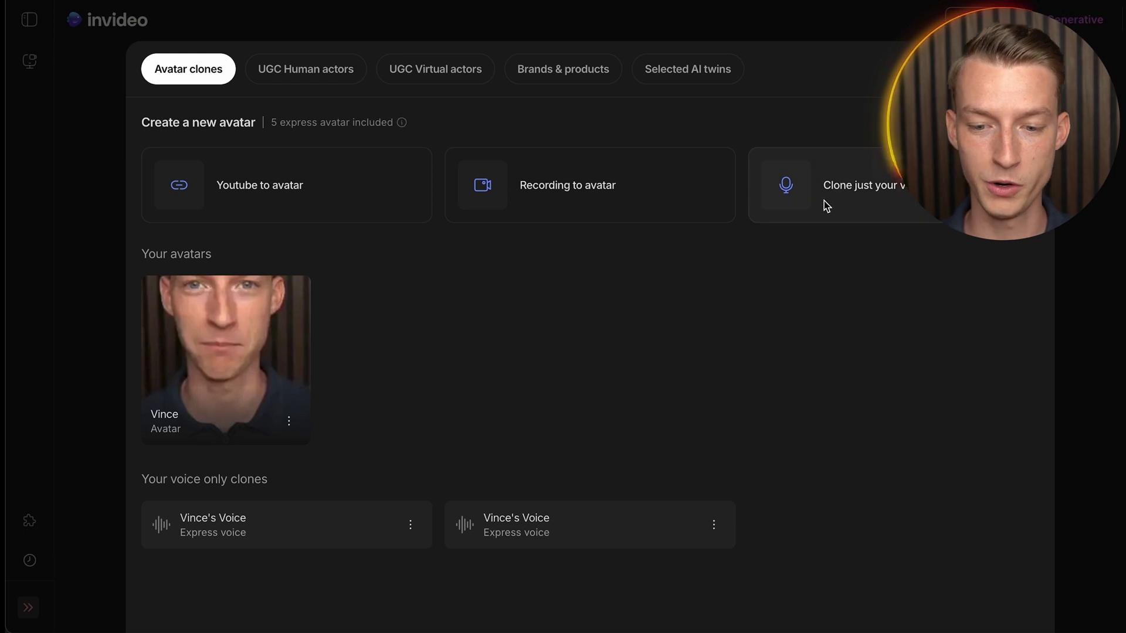
click(863, 212)
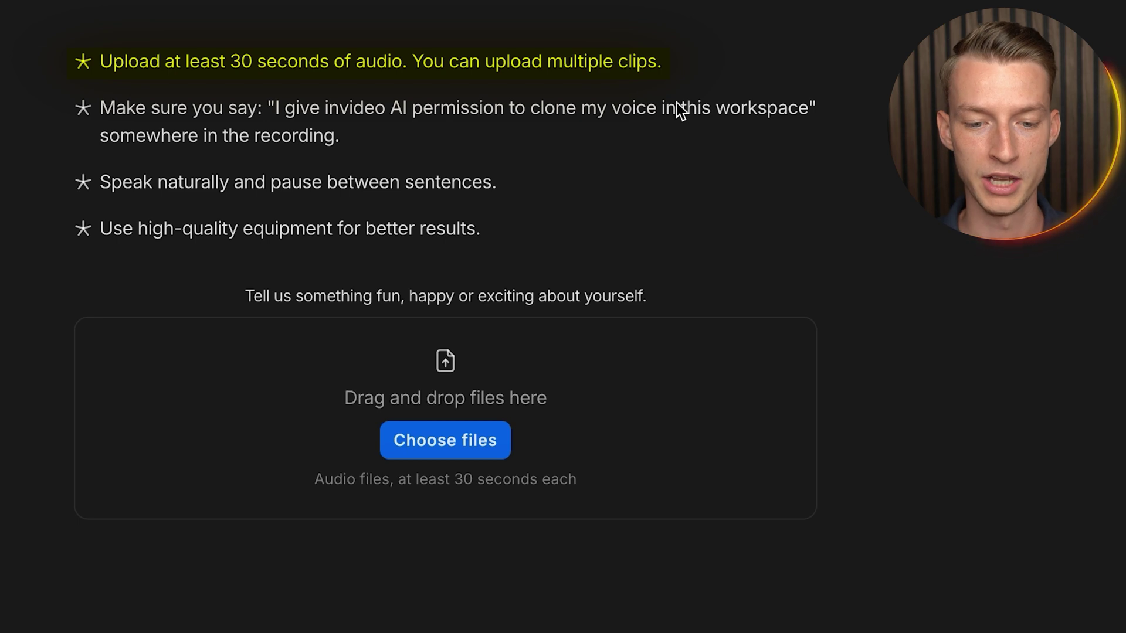
drag(817, 131, 273, 110)
click(248, 157)
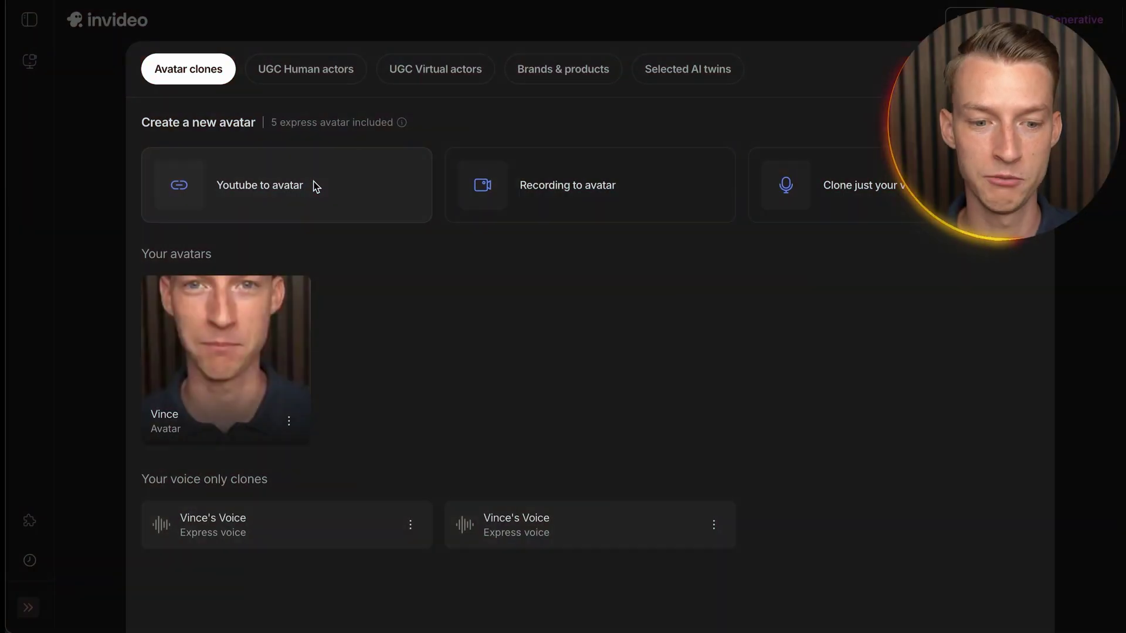
click(253, 187)
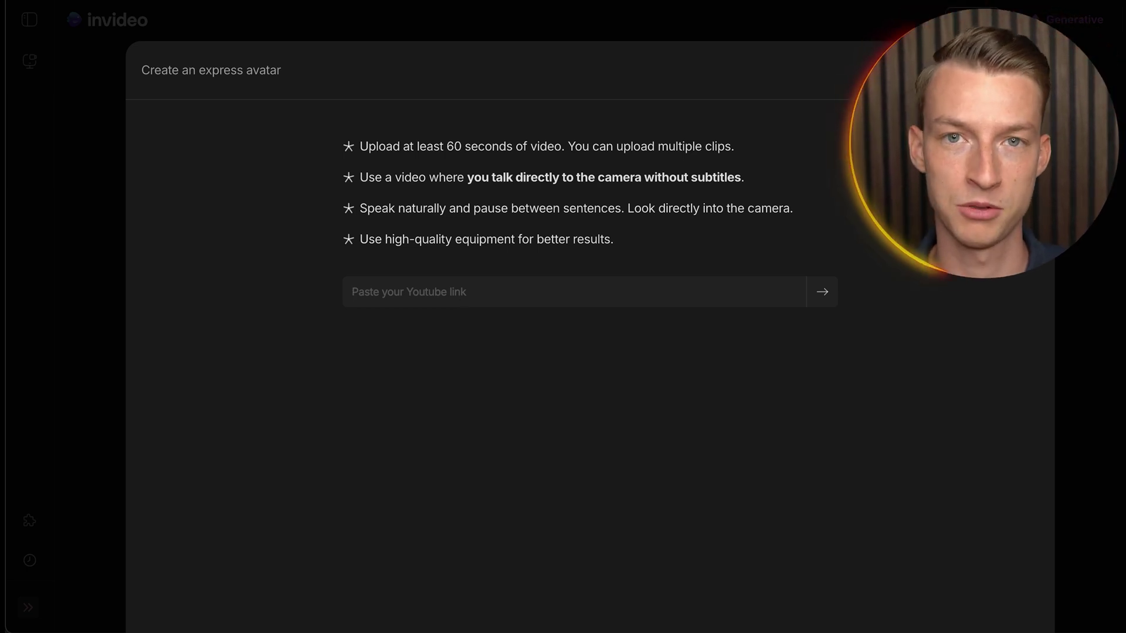
key(Escape)
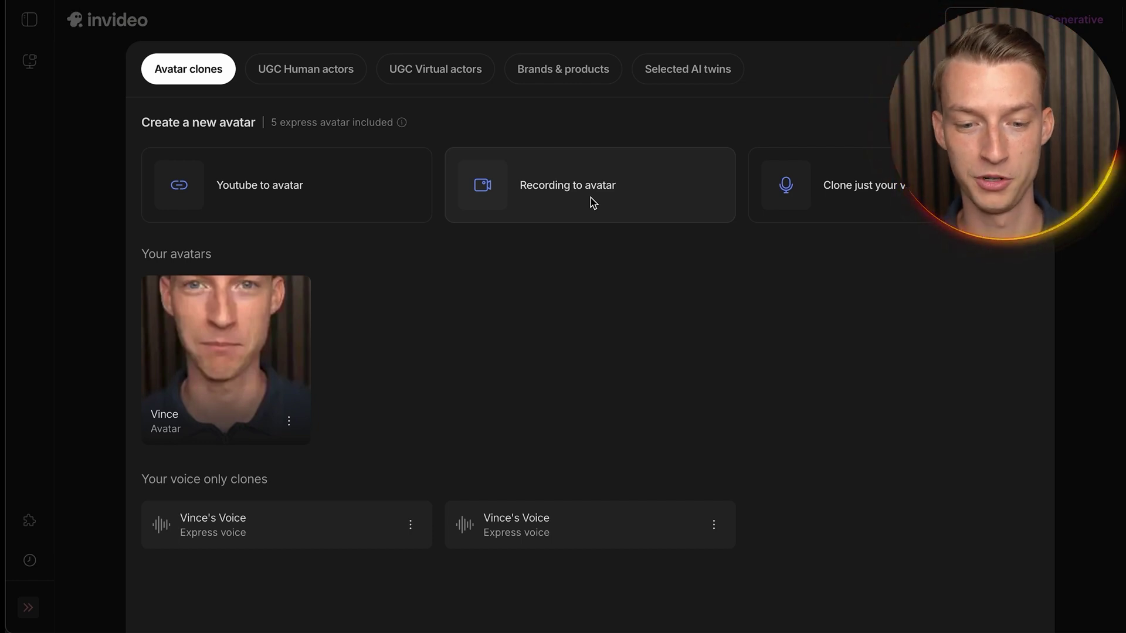
Start a 'Recording to avatar' express avatar, review its 60-second and permission requirements, and browse for the video.
click(563, 209)
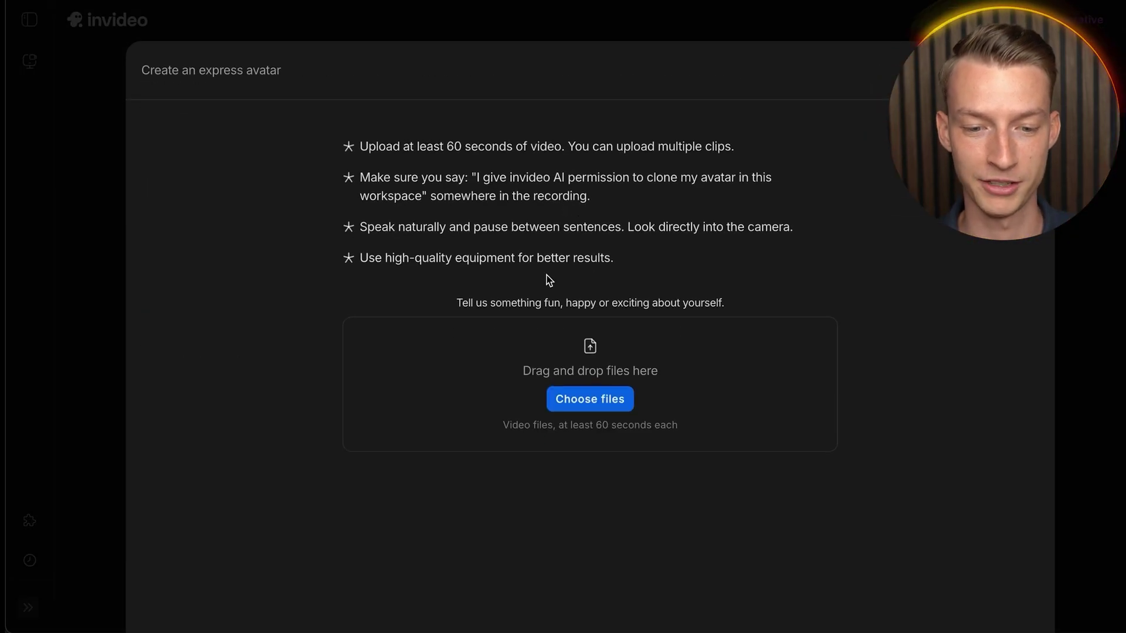
drag(368, 151, 736, 147)
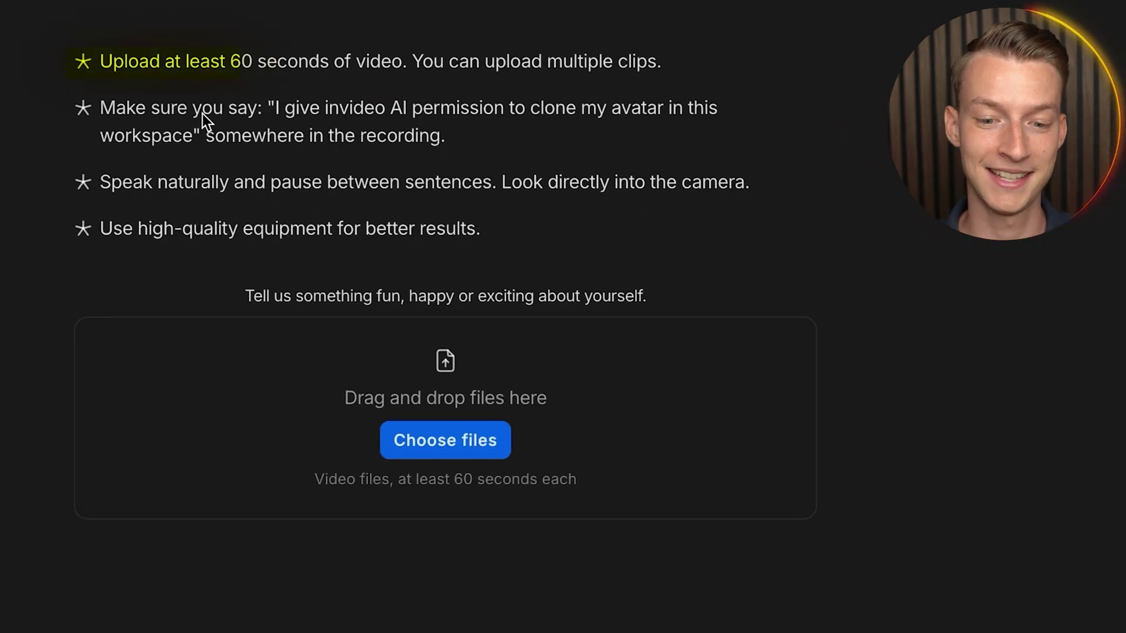
drag(276, 111, 721, 121)
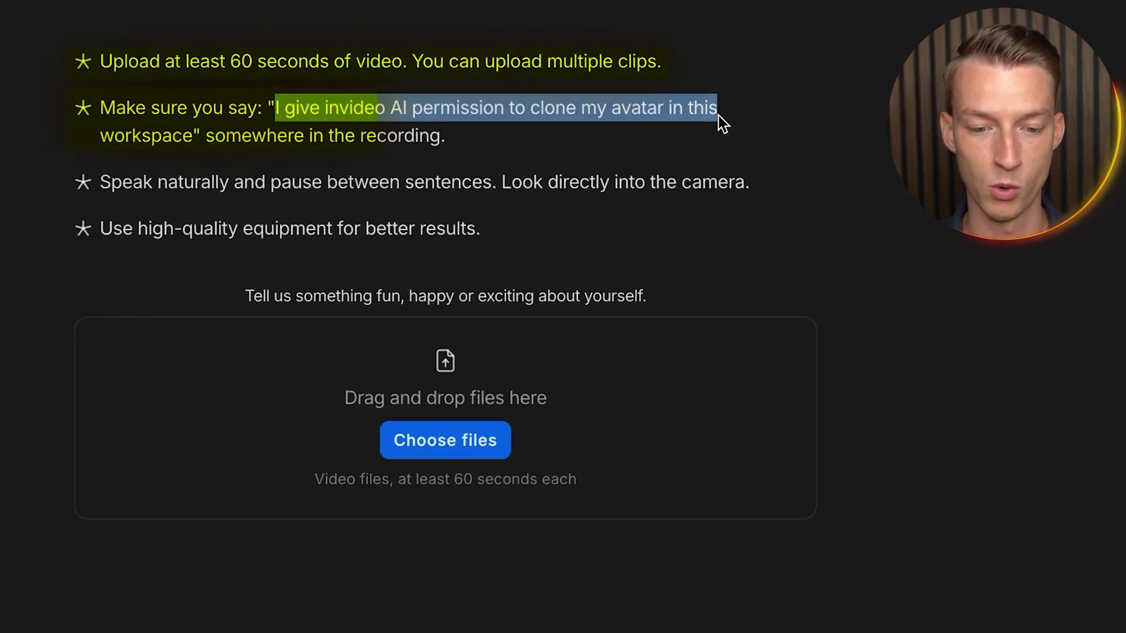
click(722, 122)
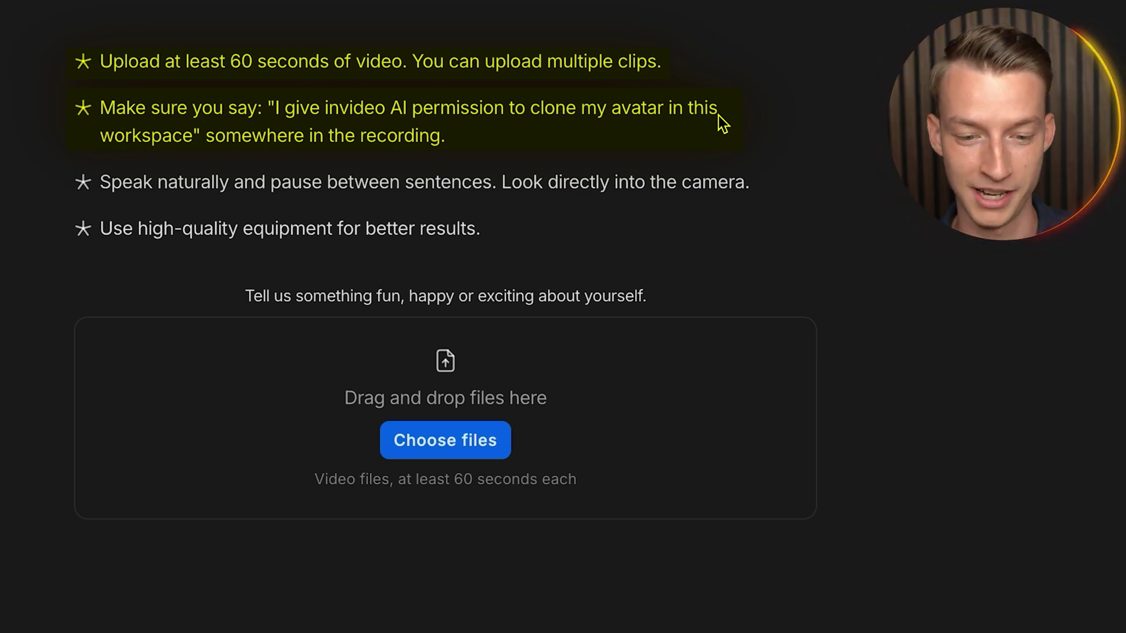
drag(105, 188, 496, 188)
click(497, 188)
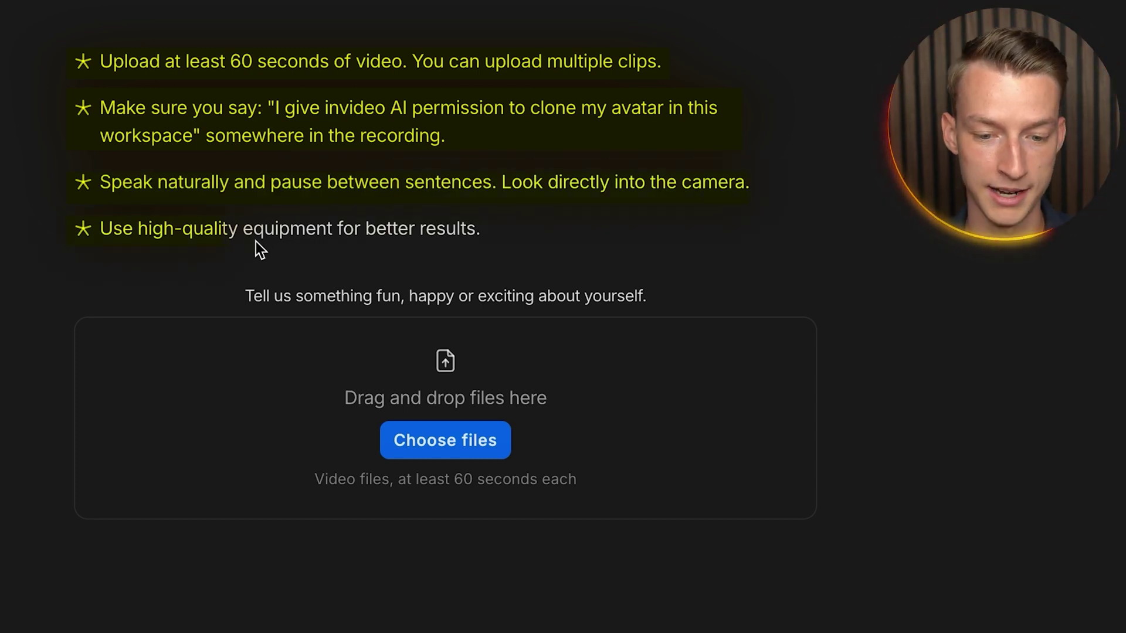
click(459, 444)
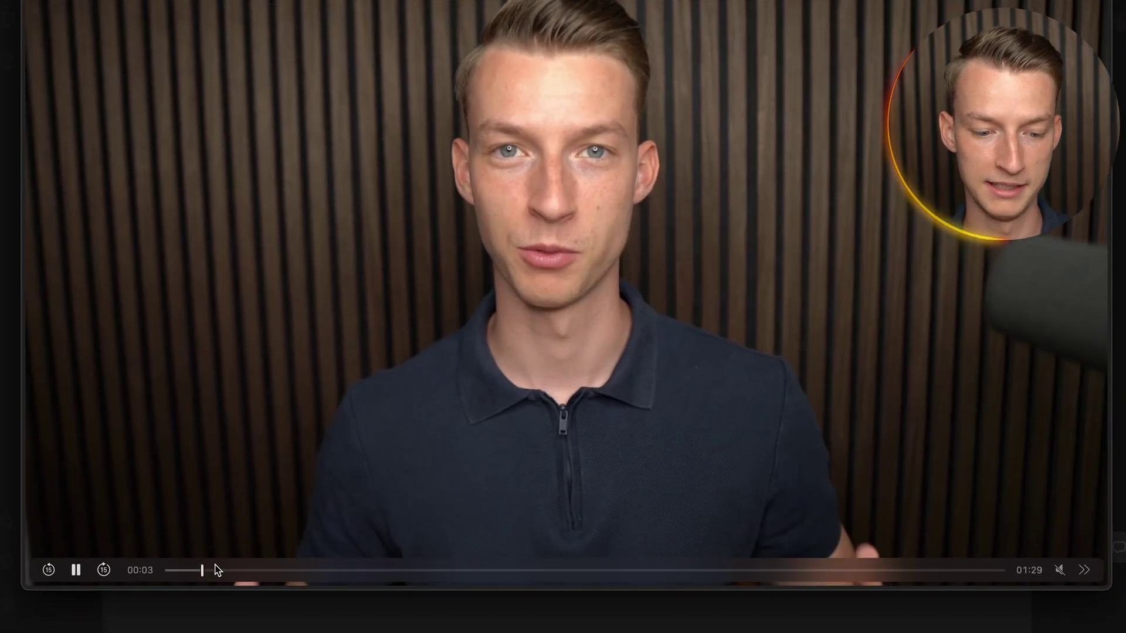
drag(213, 572, 807, 567)
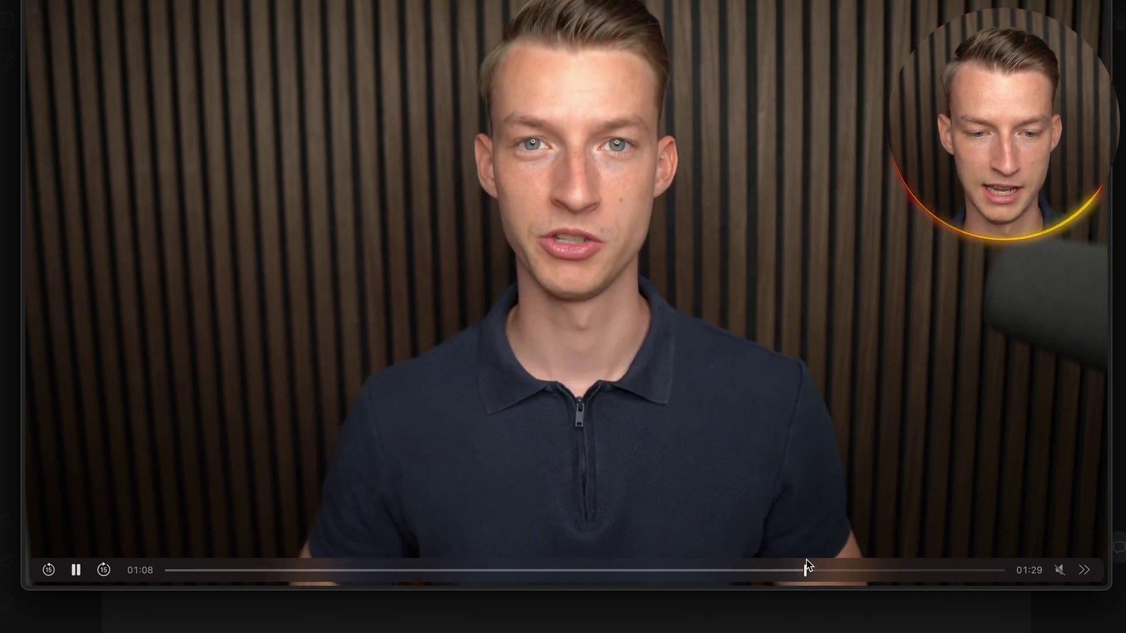
Load video clone invideo.mov, tick all four consent checkboxes, and submit it with Looks good.
click(846, 419)
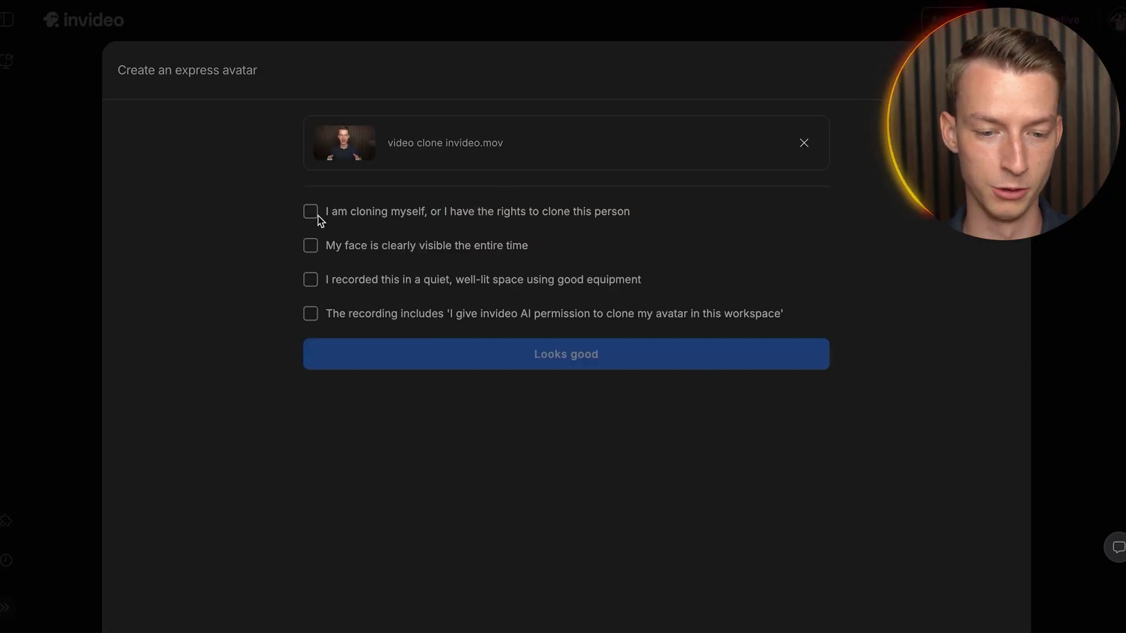
click(317, 215)
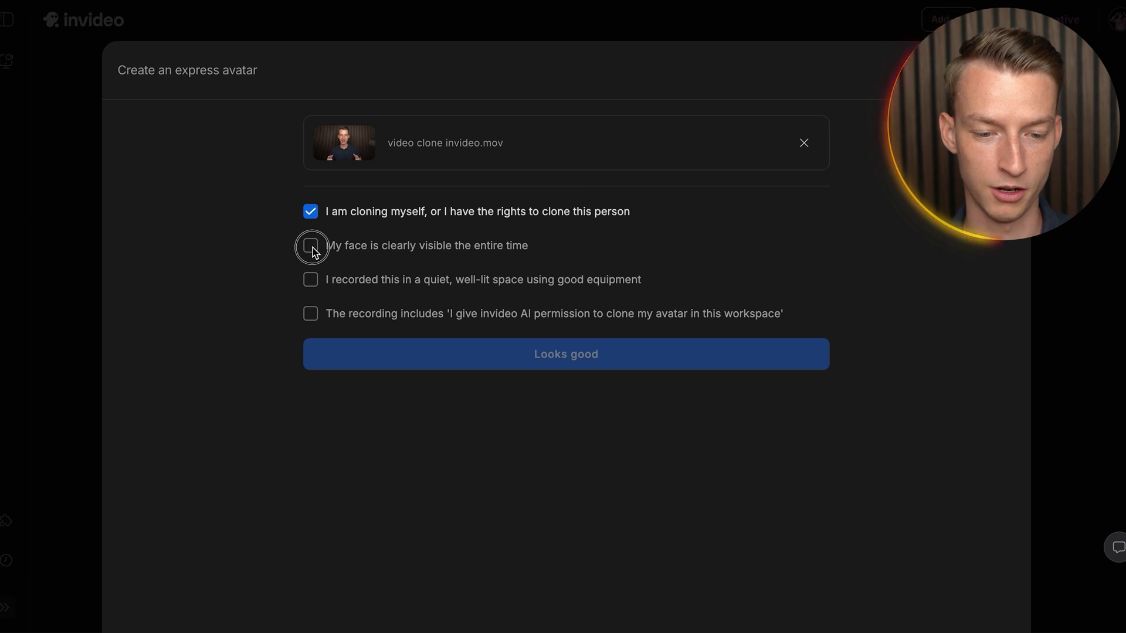
click(310, 246)
click(310, 280)
click(310, 313)
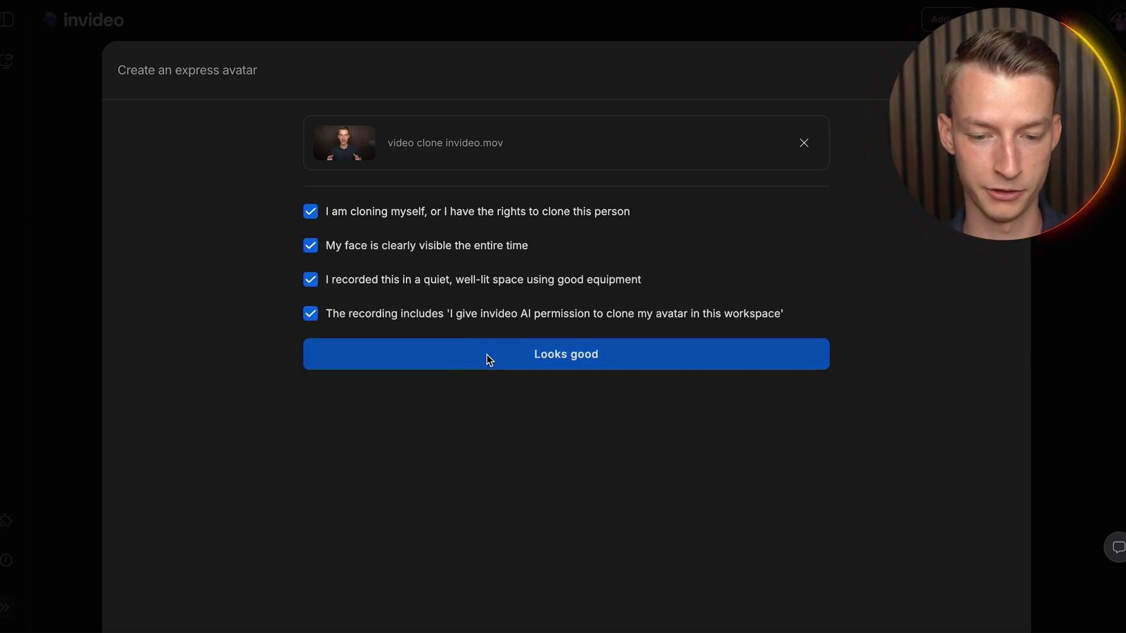
click(487, 355)
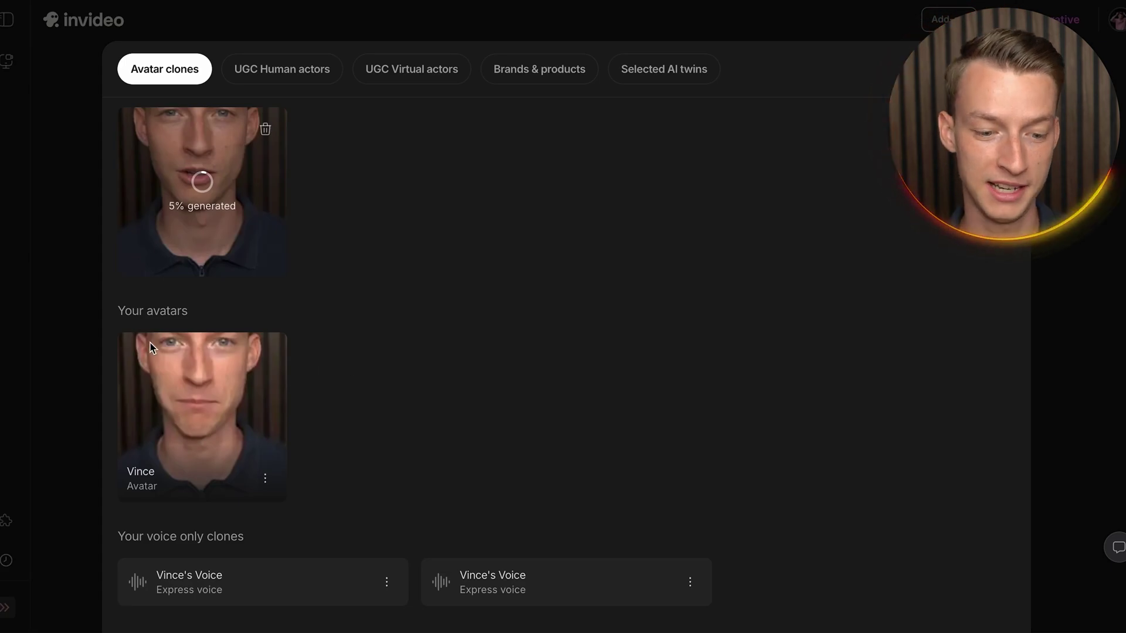
Choose the existing avatar card as the AI twin and attach it to the prompt.
click(149, 407)
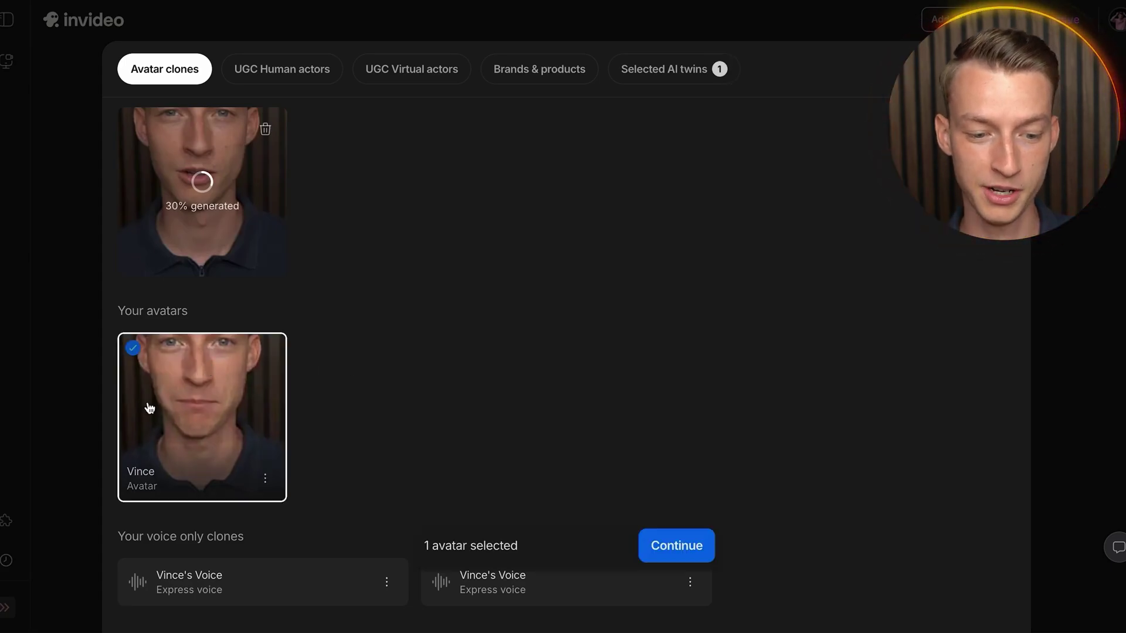
scroll(294, 398, down, 2)
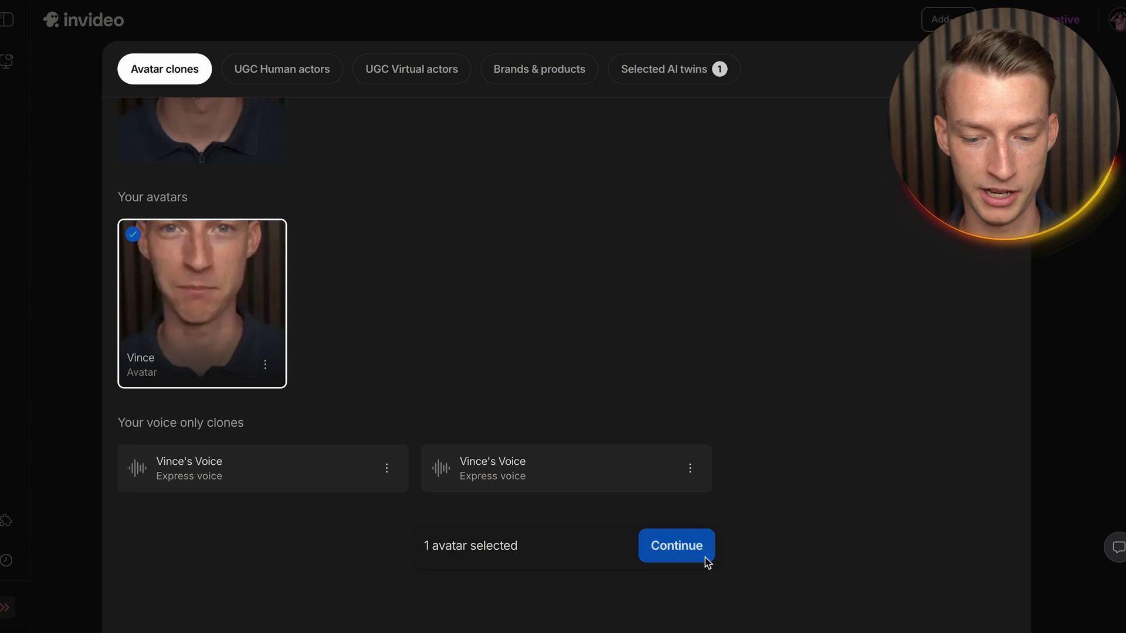
click(706, 560)
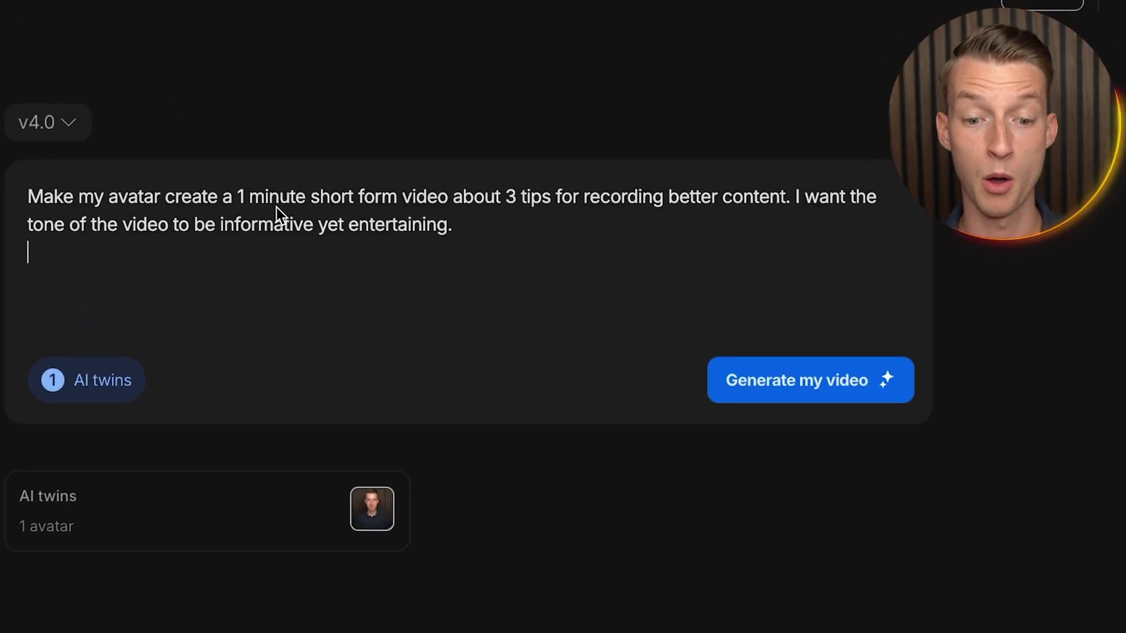
Check the '3 Tips for Recording Better Content' prompt and generate the video plans.
drag(508, 205, 870, 241)
click(790, 201)
click(870, 242)
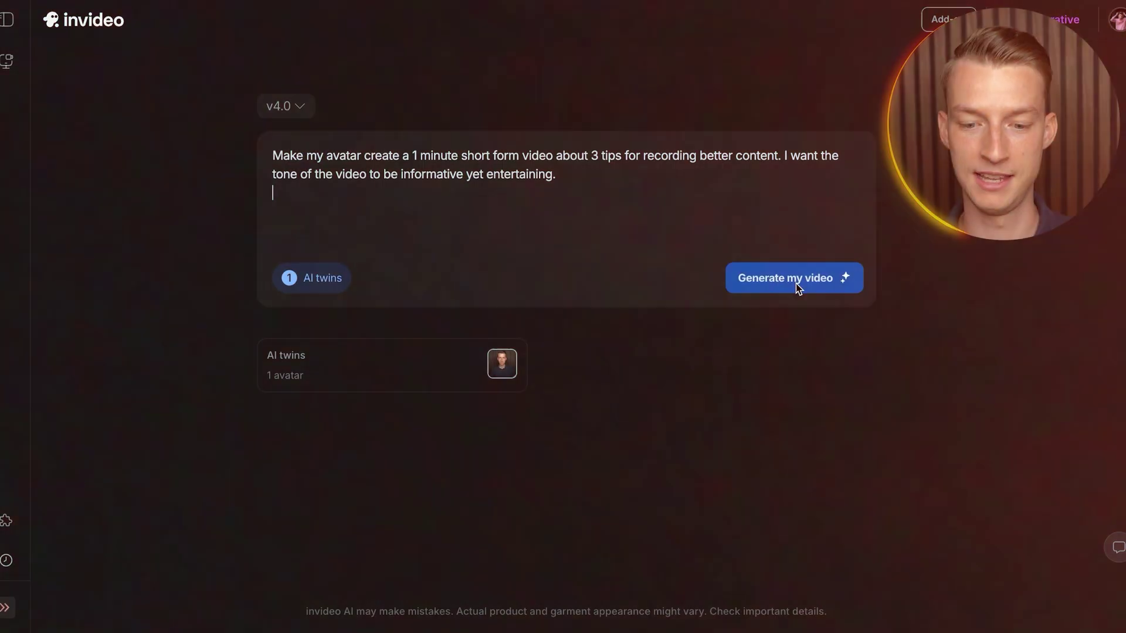
click(796, 284)
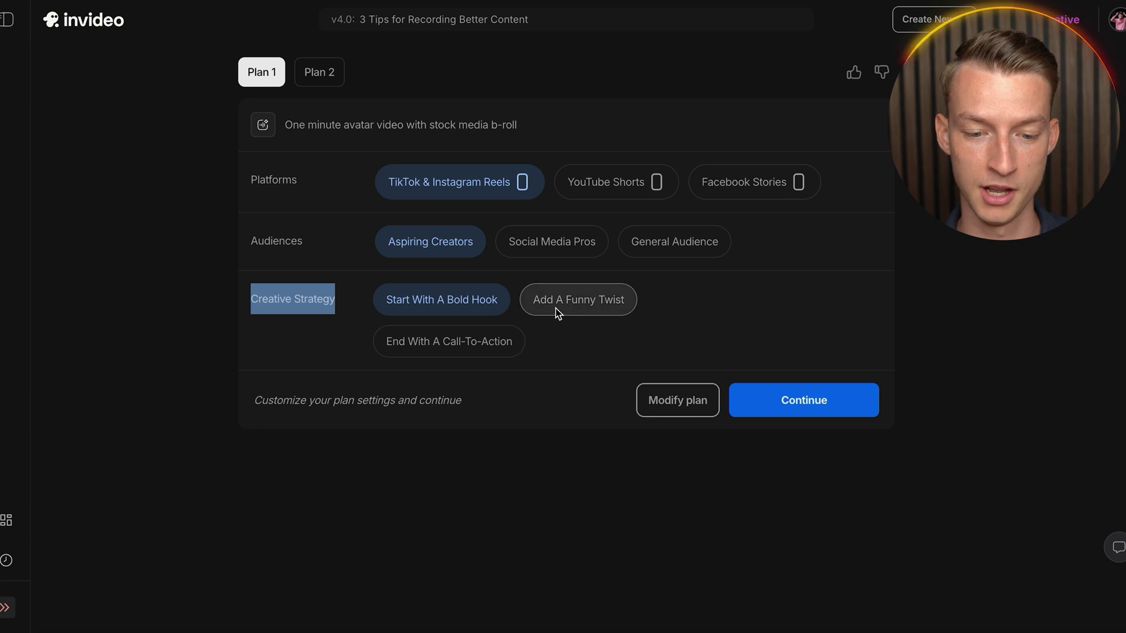
Compare the generative-footage Plan 2 with the stock-footage Plan 1 and keep Plan 1.
click(553, 326)
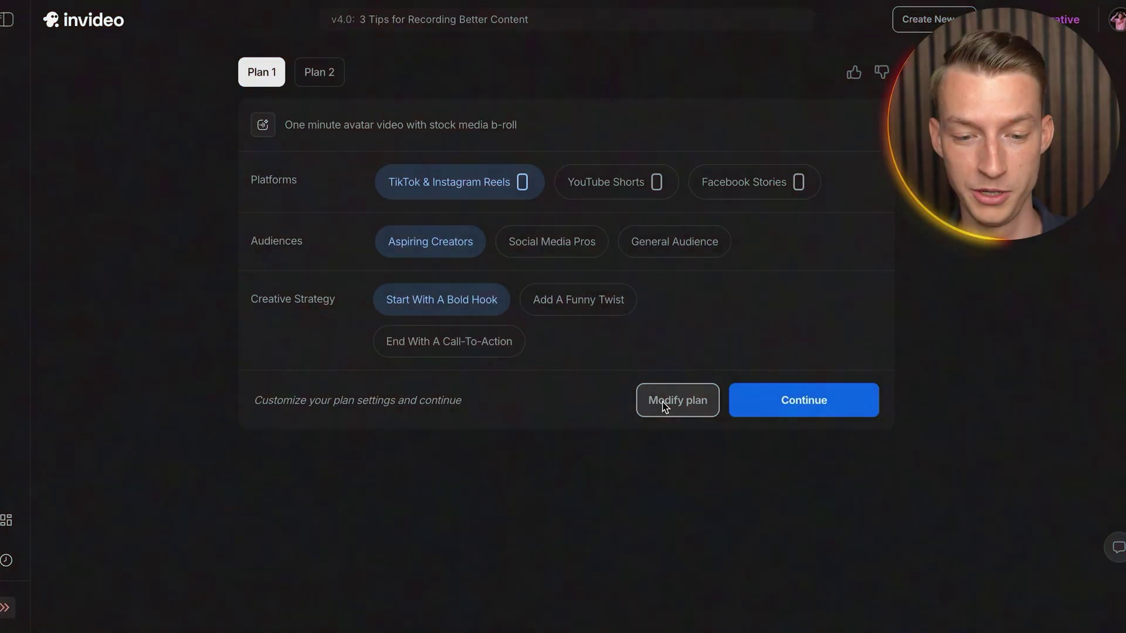
click(663, 402)
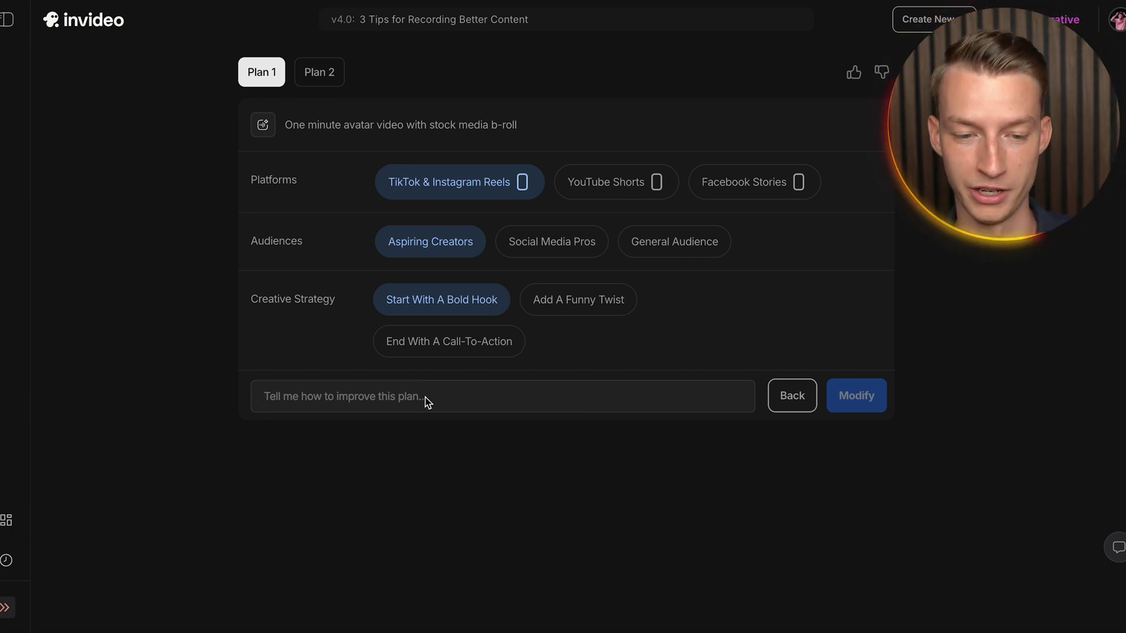
click(298, 72)
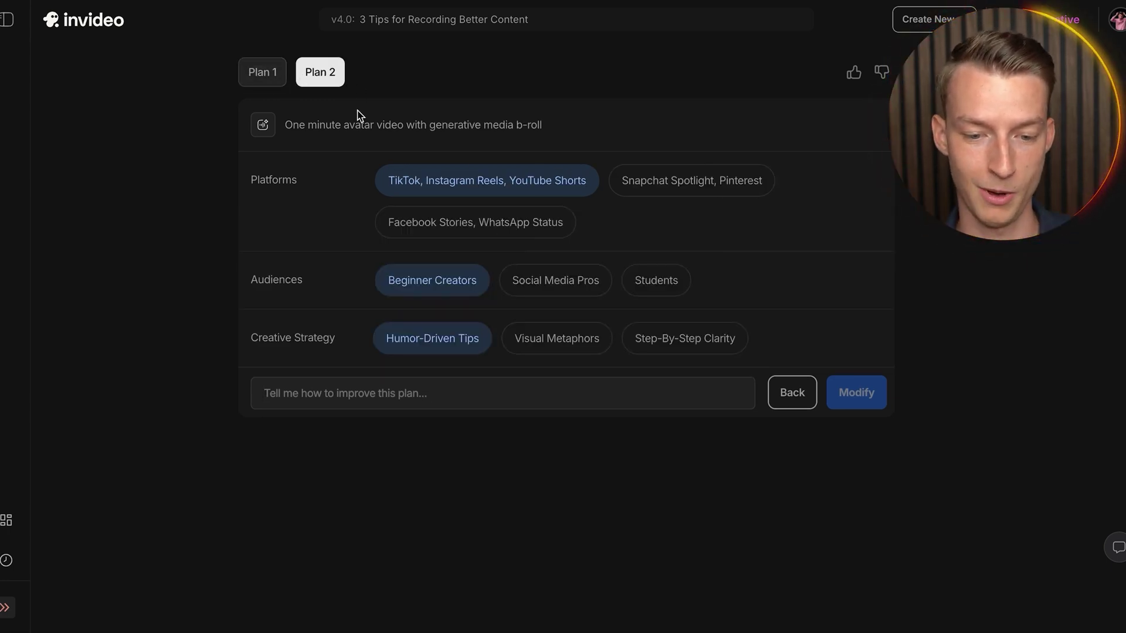
click(269, 76)
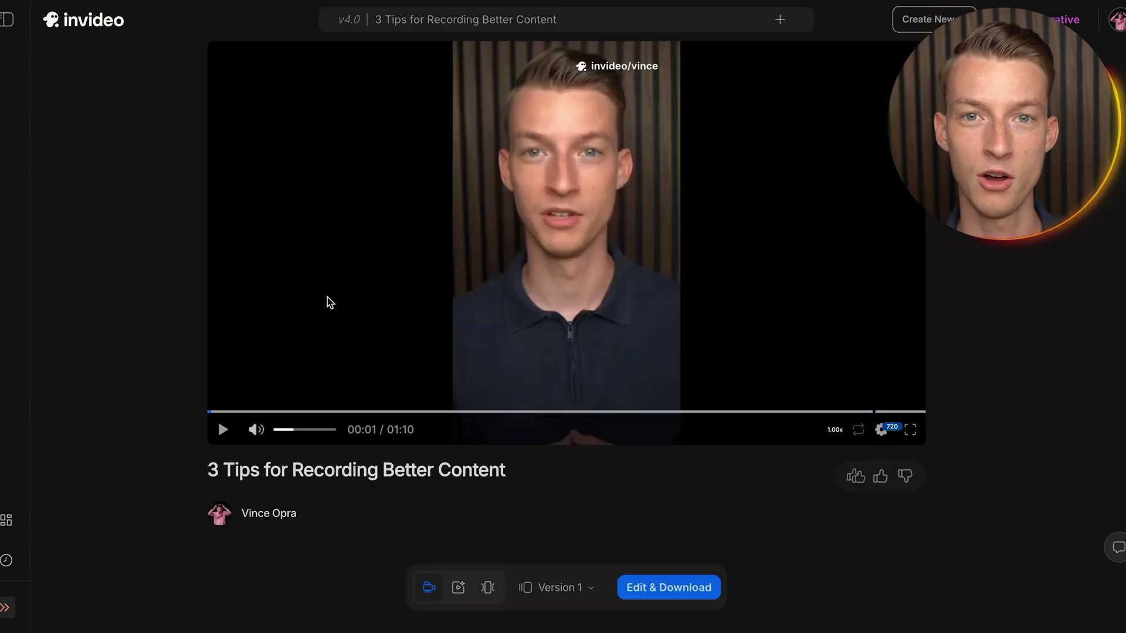
click(326, 296)
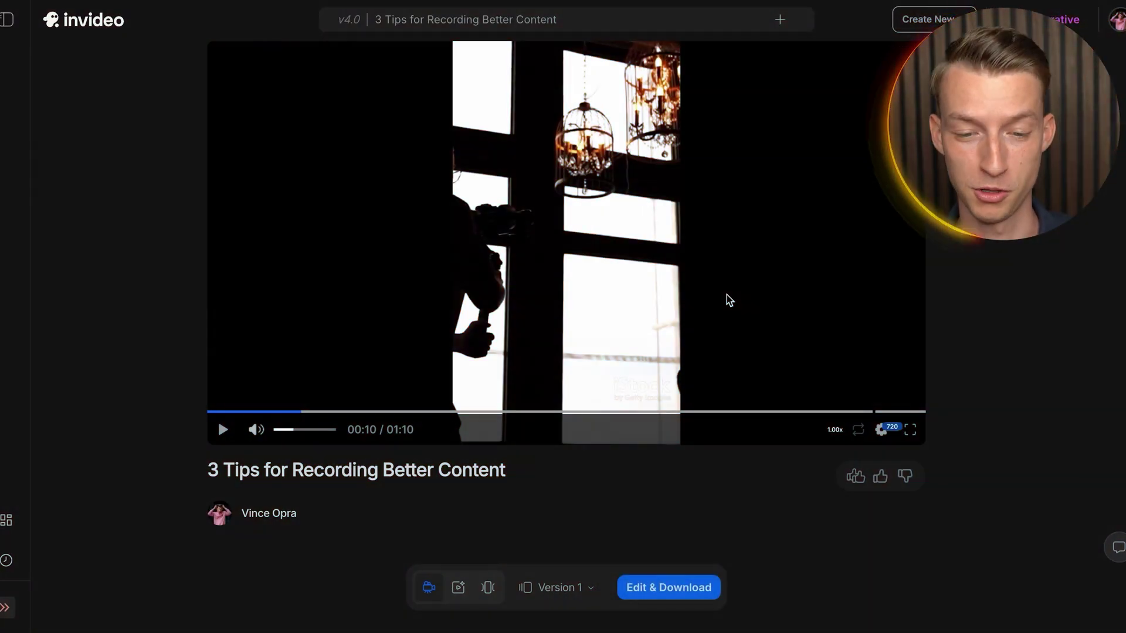
click(481, 343)
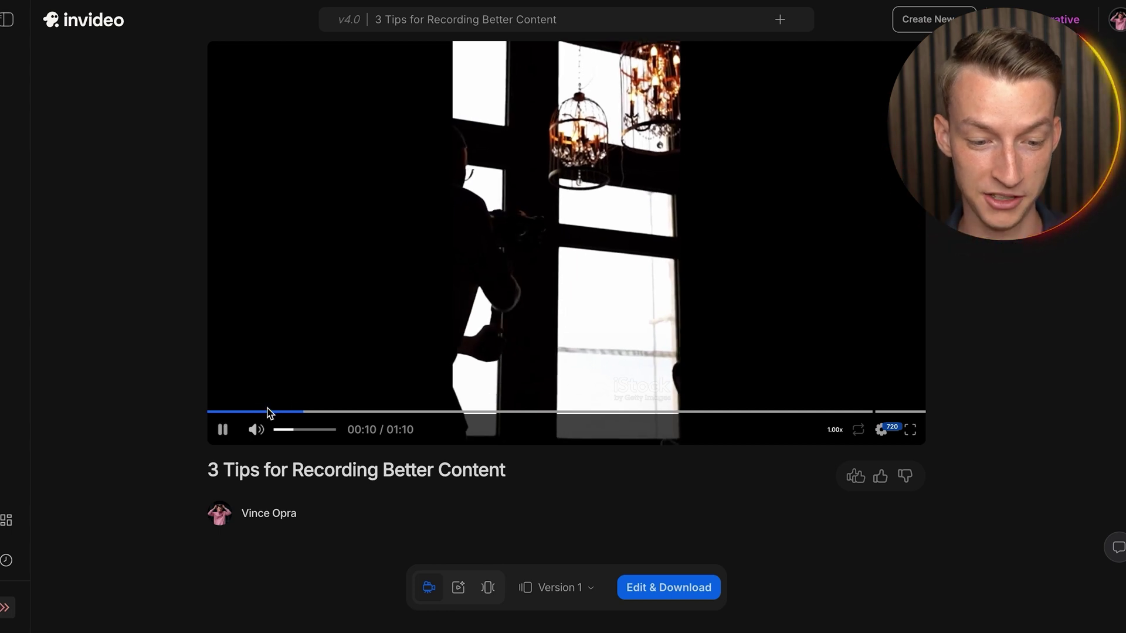
click(241, 412)
click(729, 260)
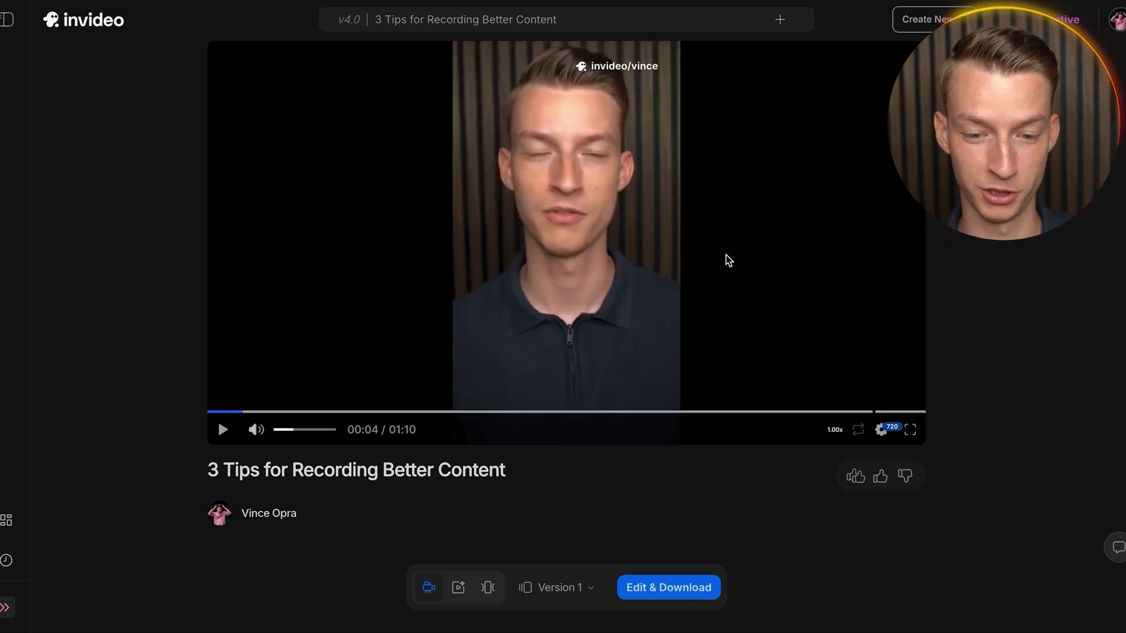
click(253, 412)
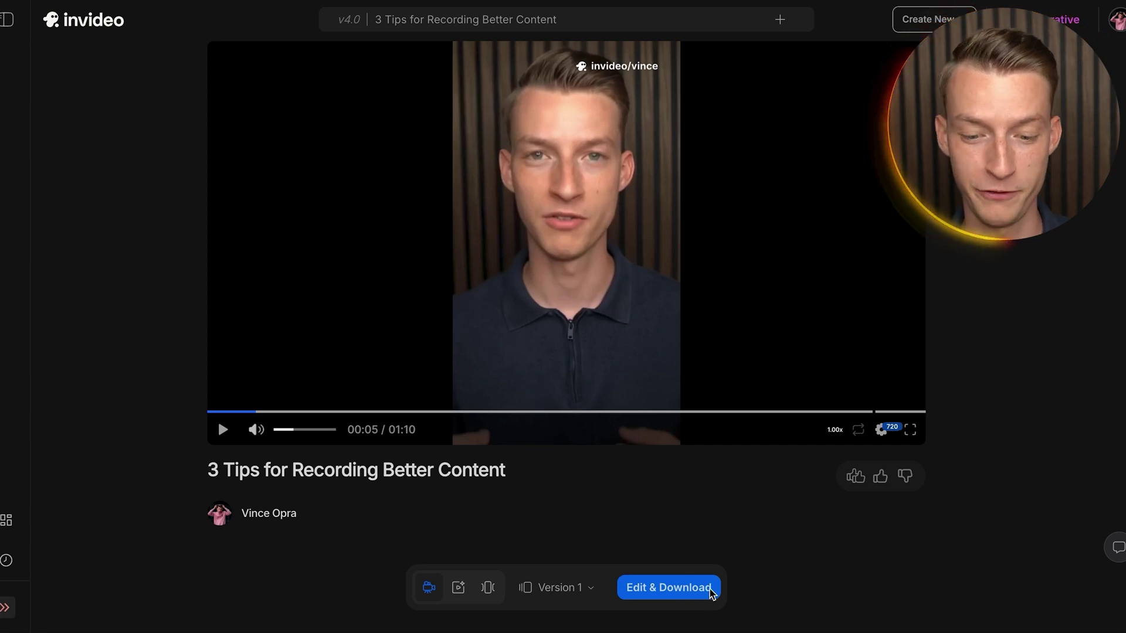
Send the edit 'add captions in a bold font on the middle of screen' and preview the captions.
click(668, 588)
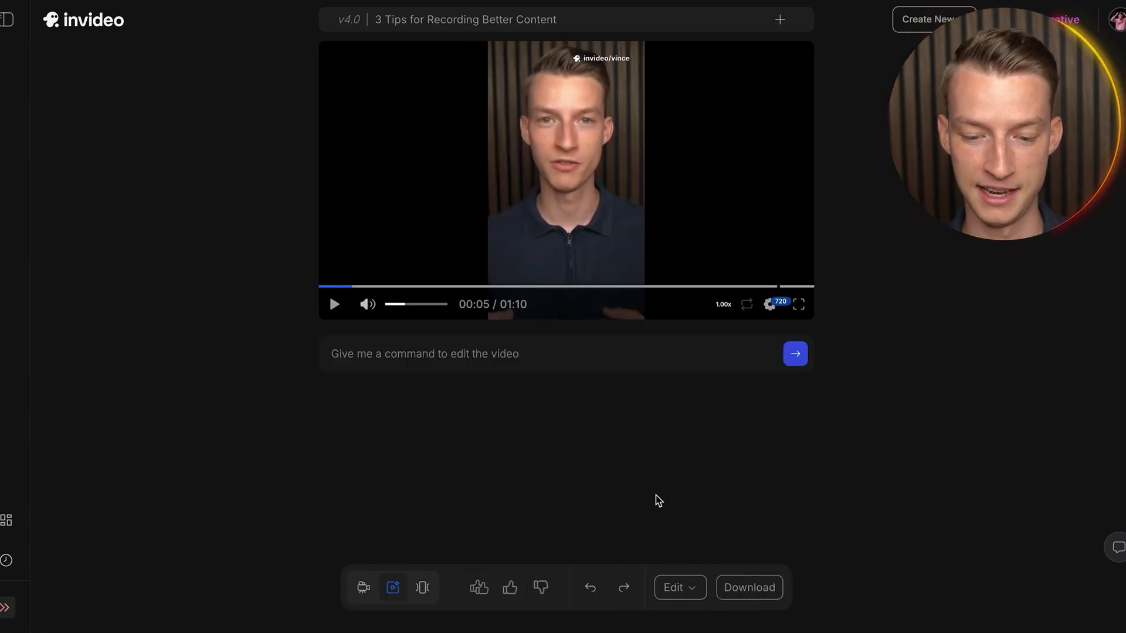
click(625, 364)
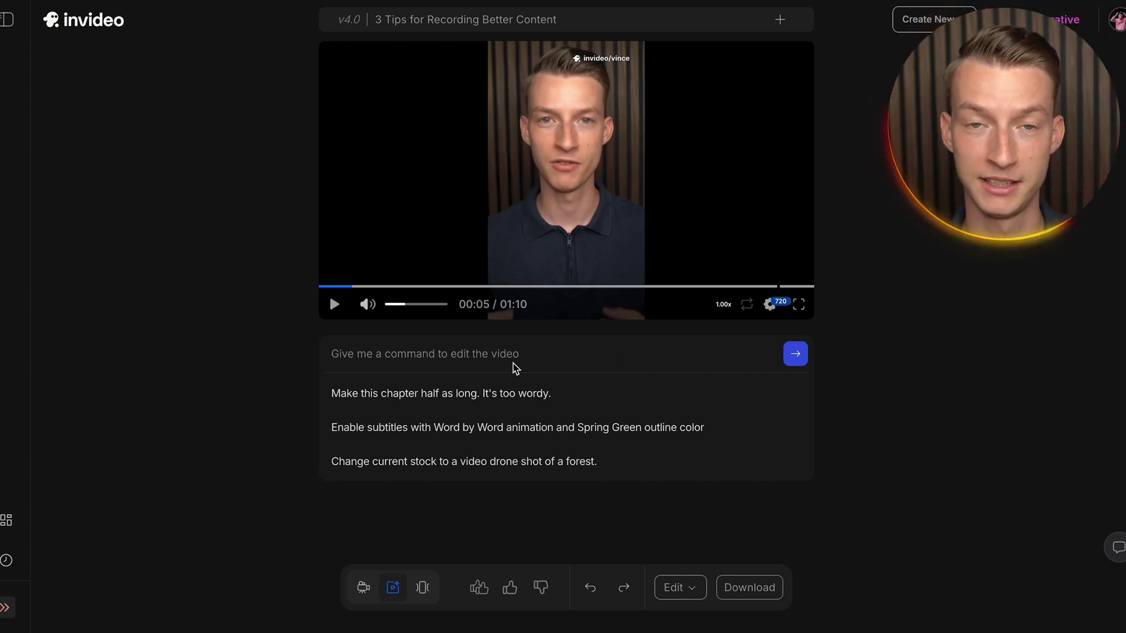
text(add captions )
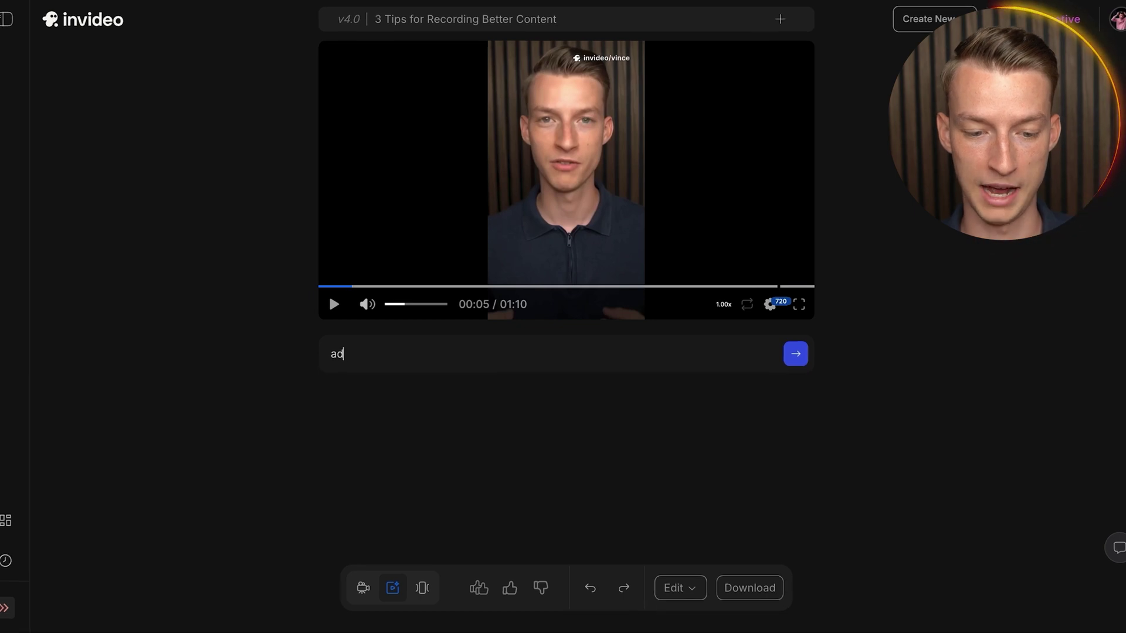
text(in a bold font on the middle f)
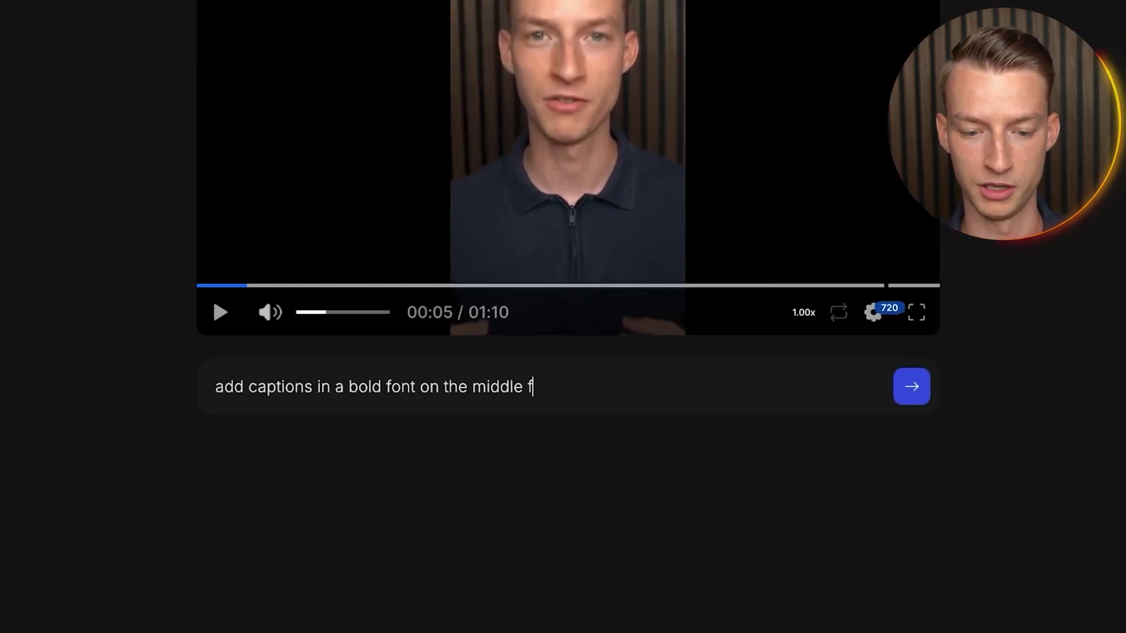
click(914, 394)
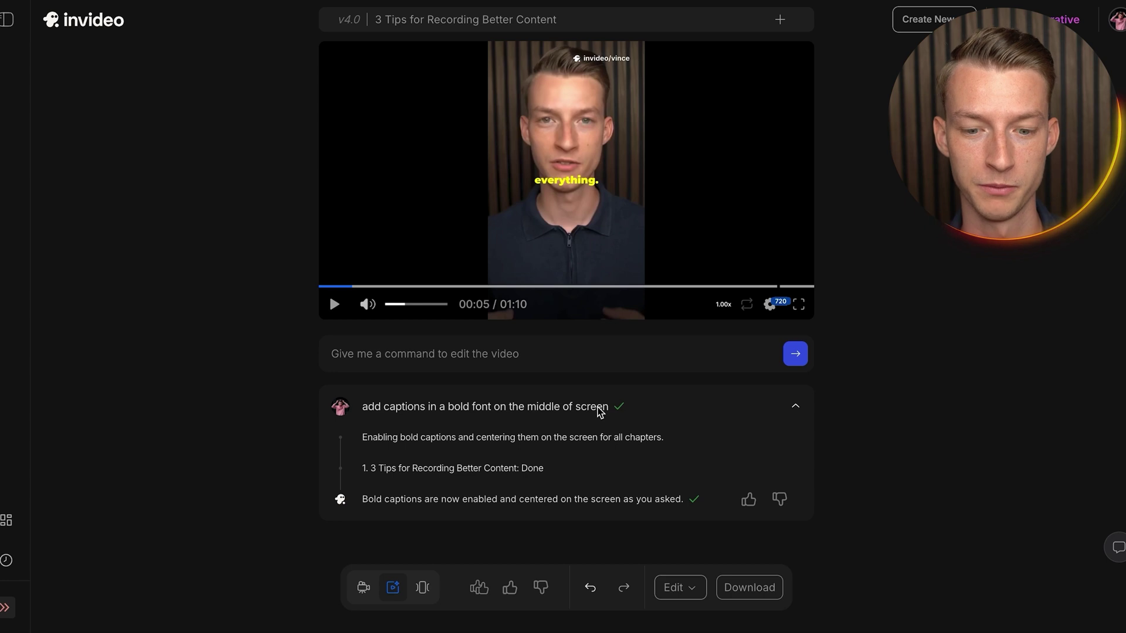
click(420, 246)
click(367, 304)
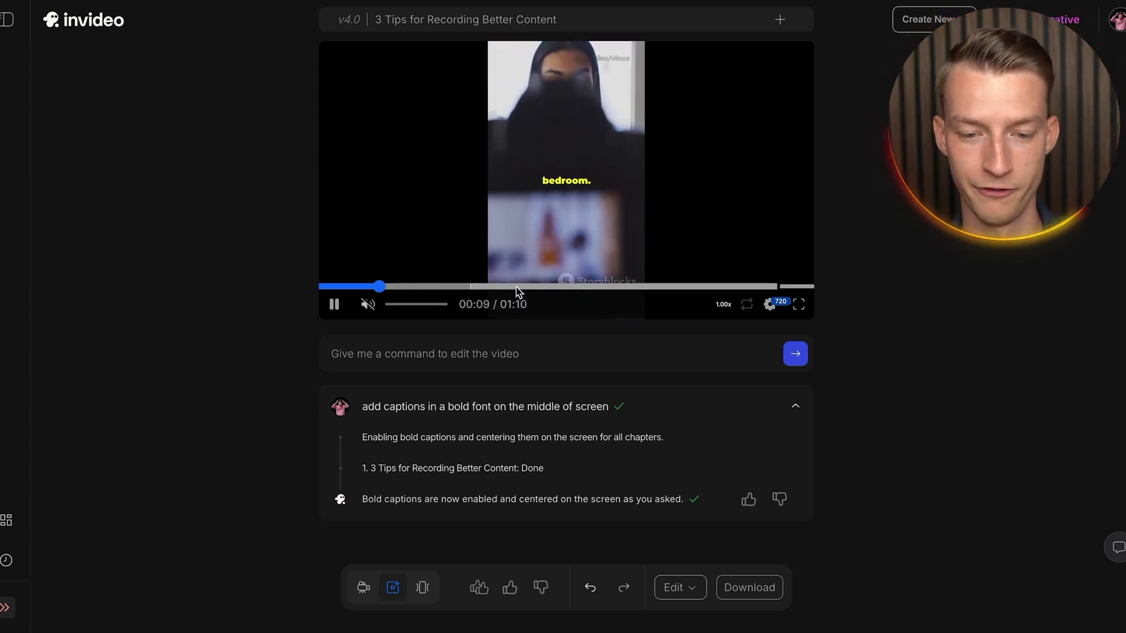
click(536, 287)
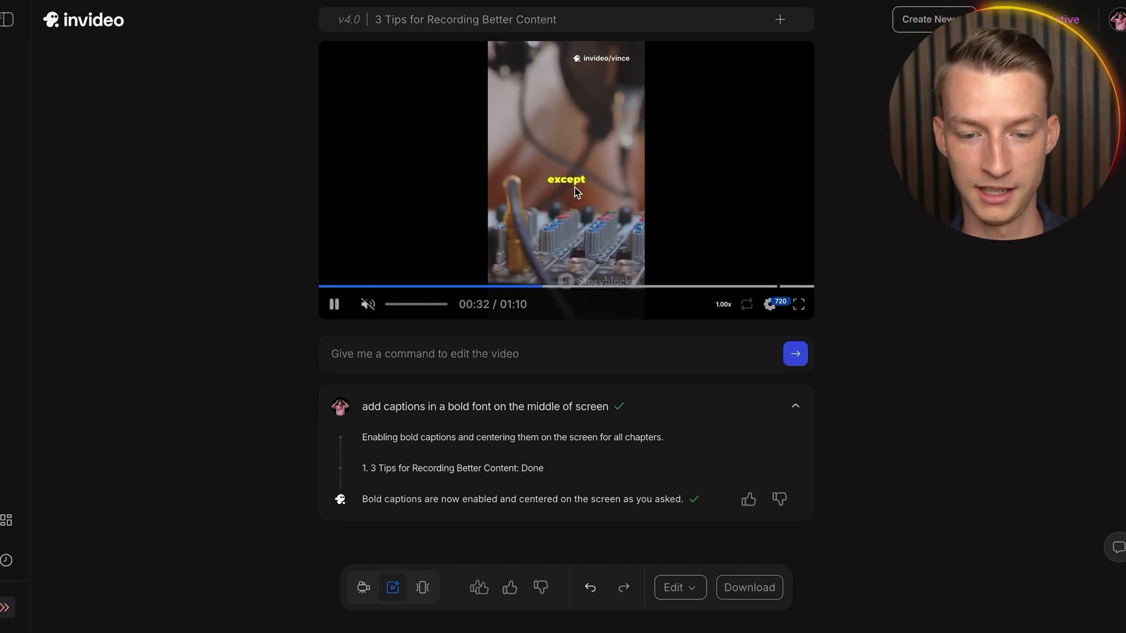
click(618, 288)
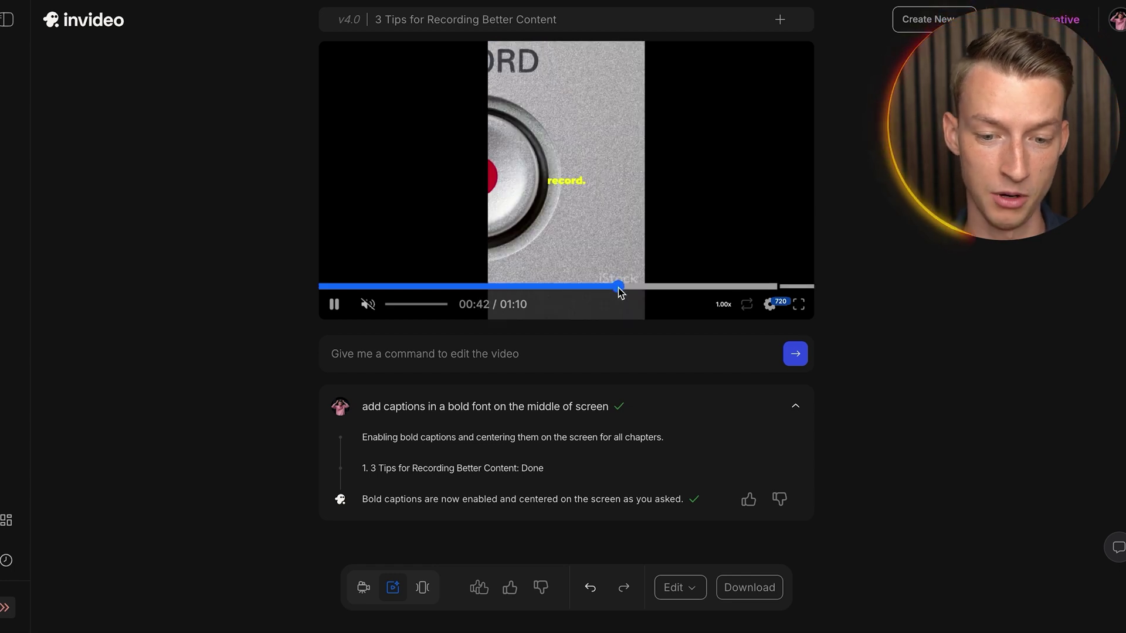
click(704, 287)
drag(447, 414, 610, 407)
click(611, 407)
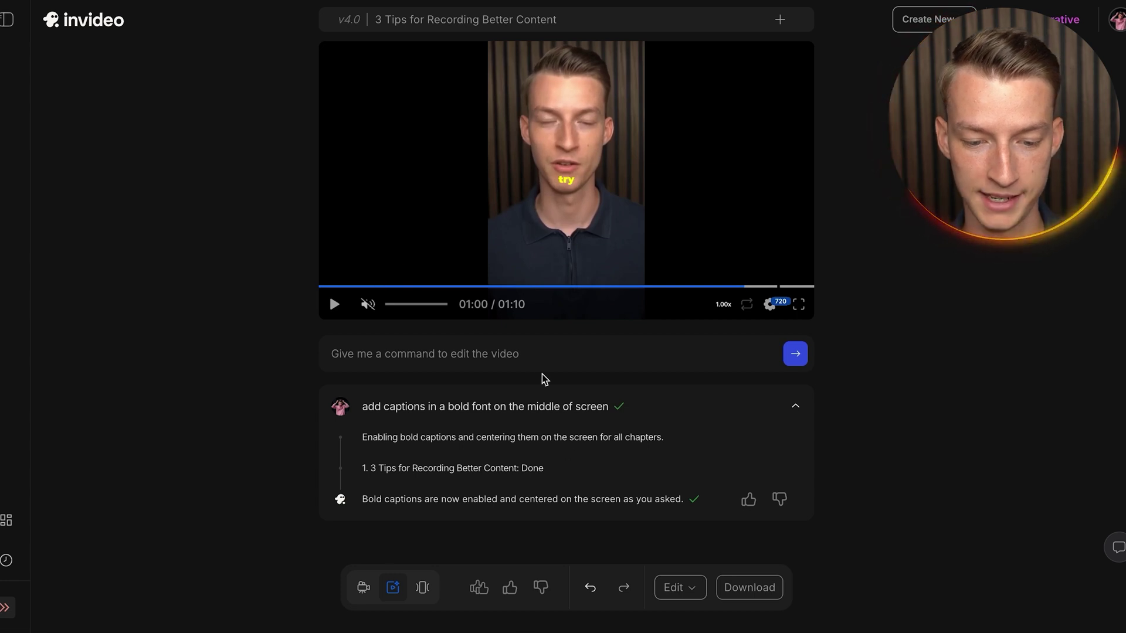
click(521, 364)
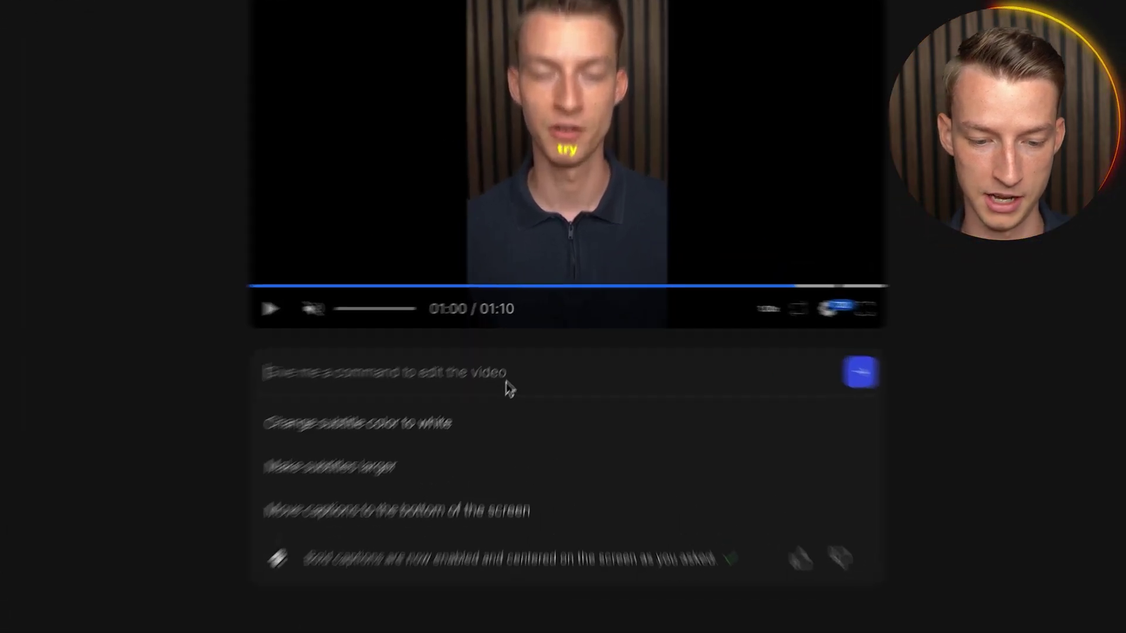
Send 'Change subtitle color to white, and add a drop shadow' and preview it full screen.
text(chan)
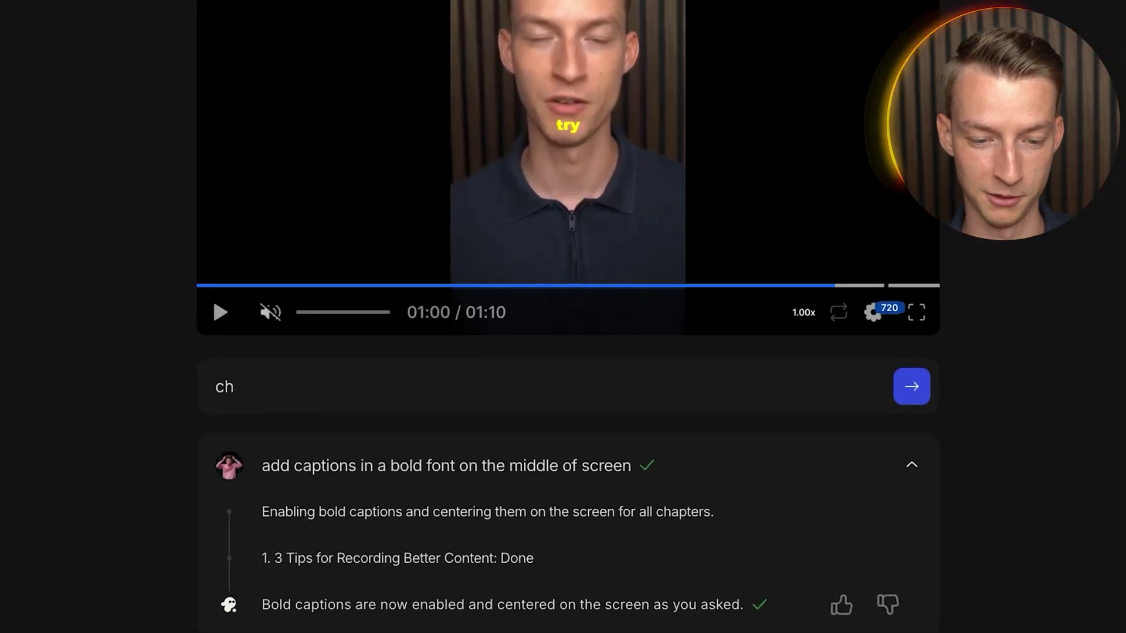
key(BackSpace)
key(BackSpace)
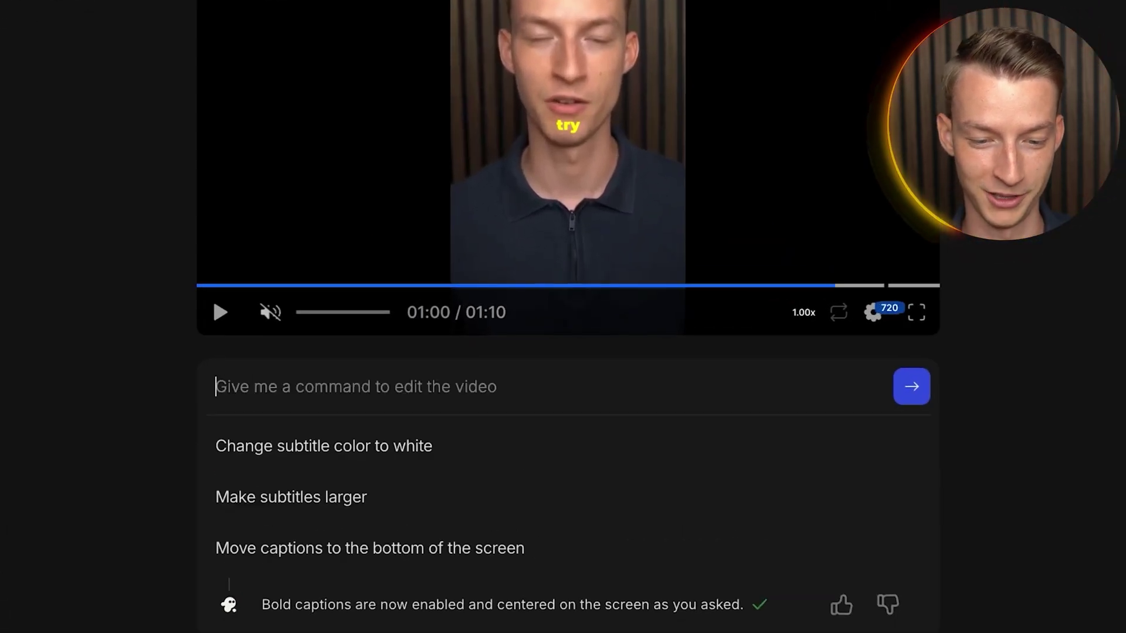
click(433, 446)
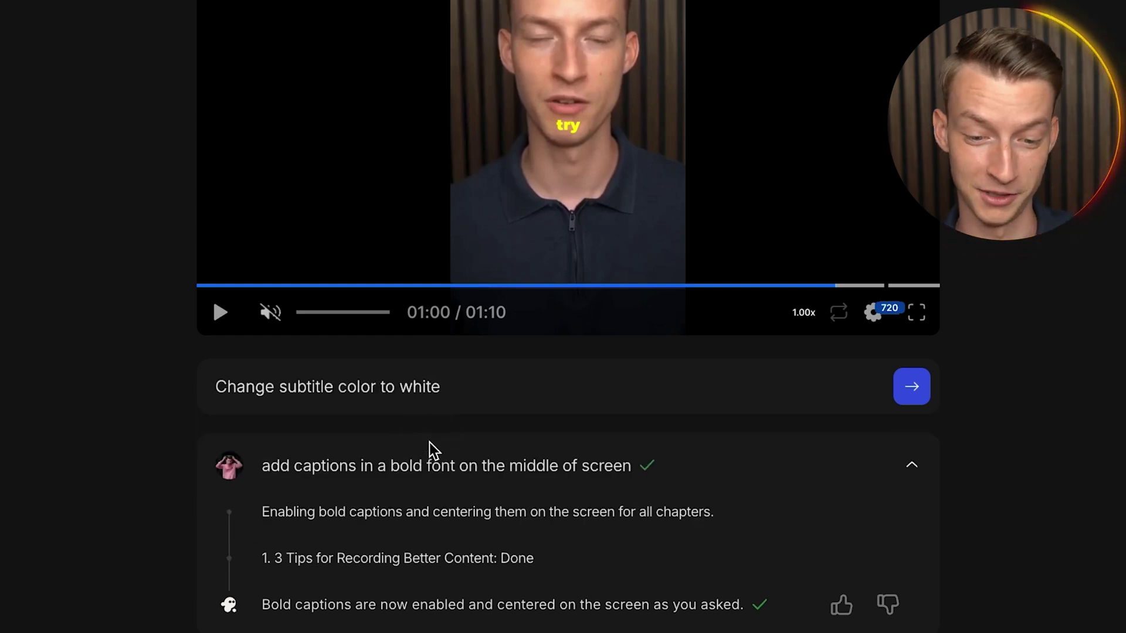
text(, and add a drop)
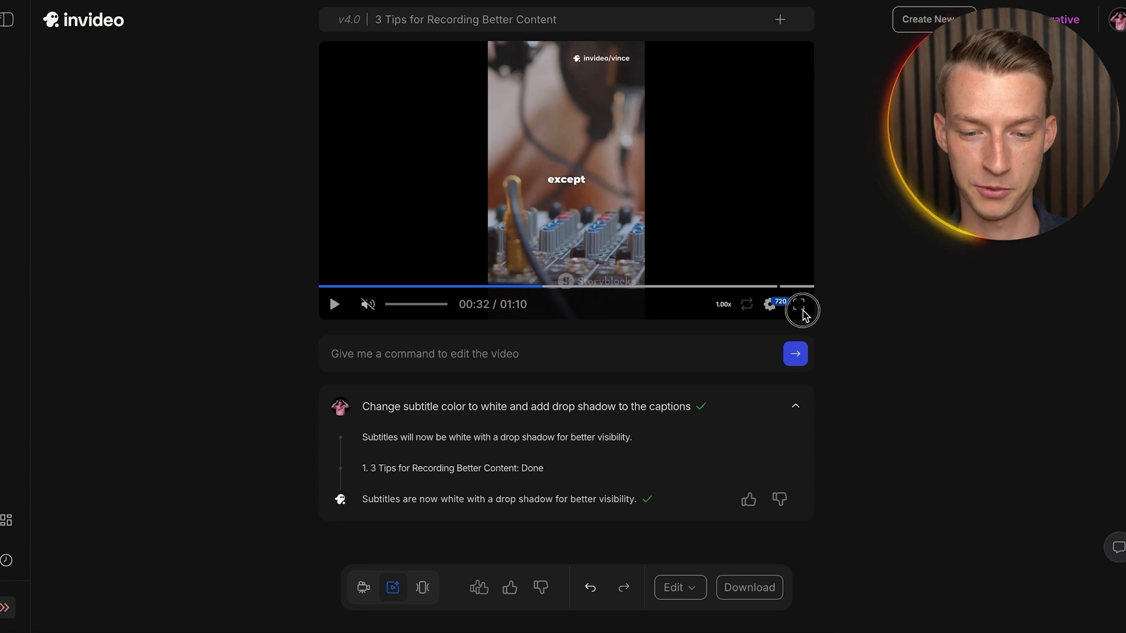
click(800, 306)
click(648, 313)
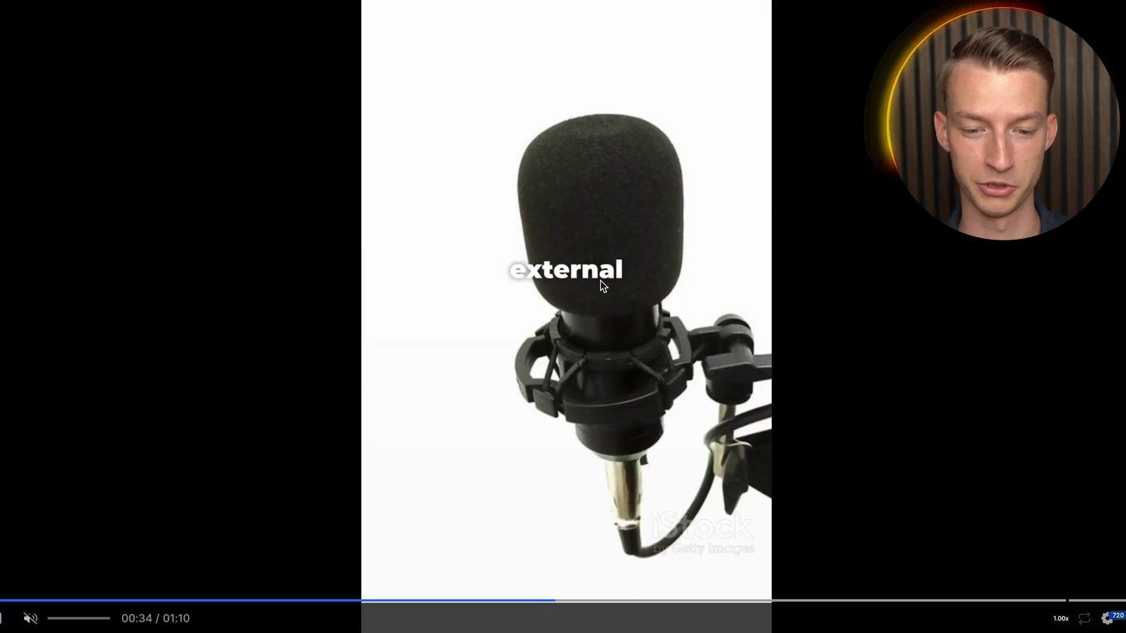
click(42, 601)
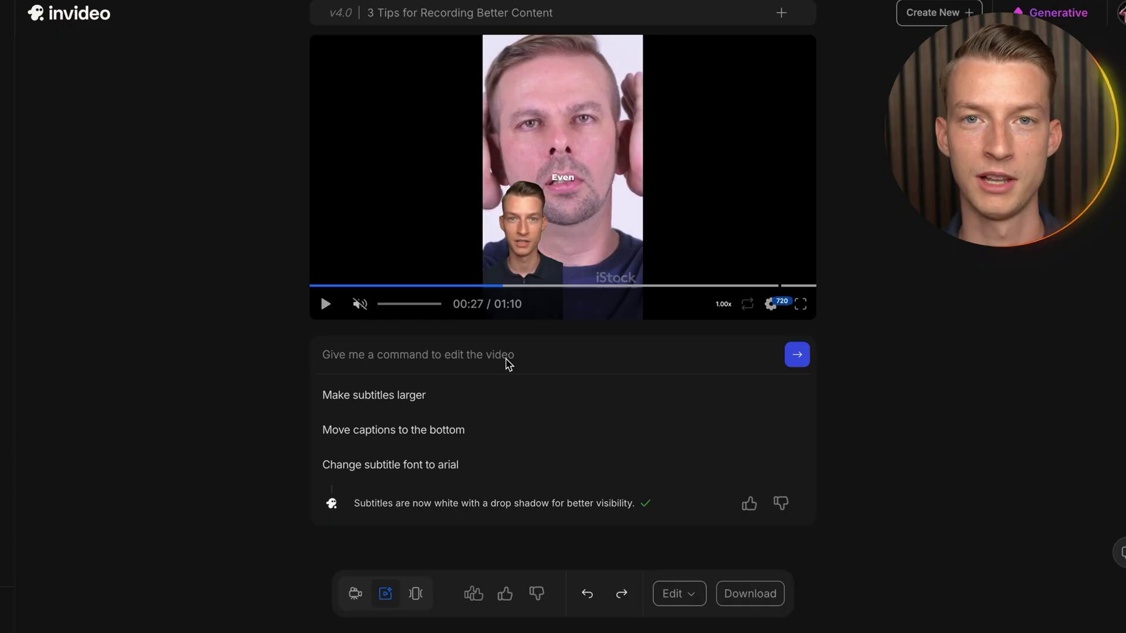
Paste and send the request 'Change the language of the video to French'.
text(Change the language of the video to French.)
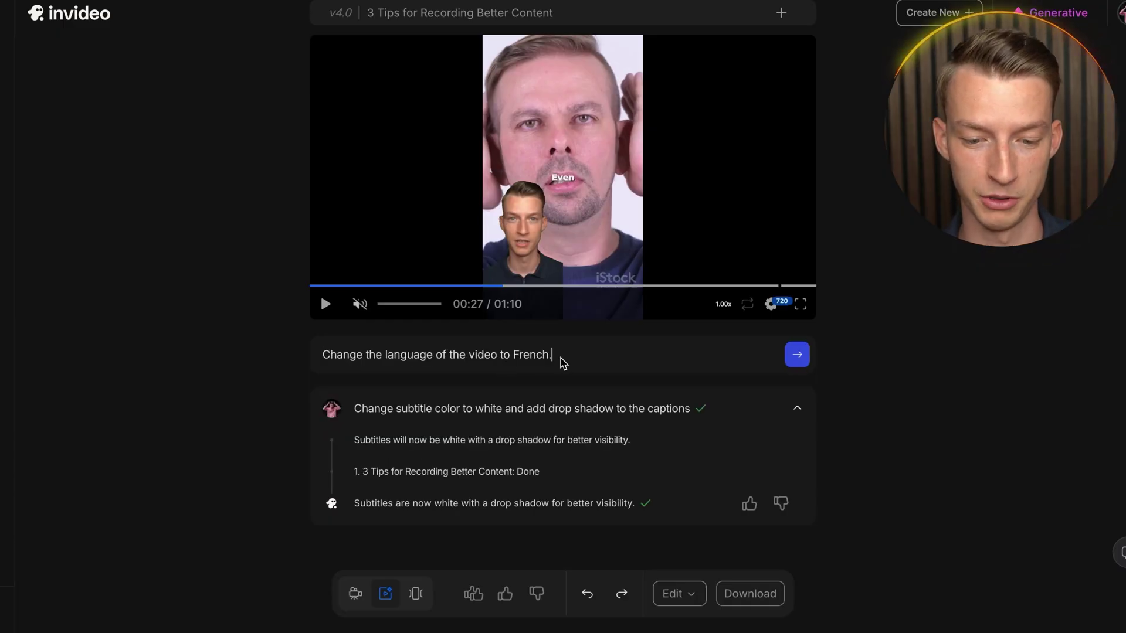
drag(320, 364, 666, 359)
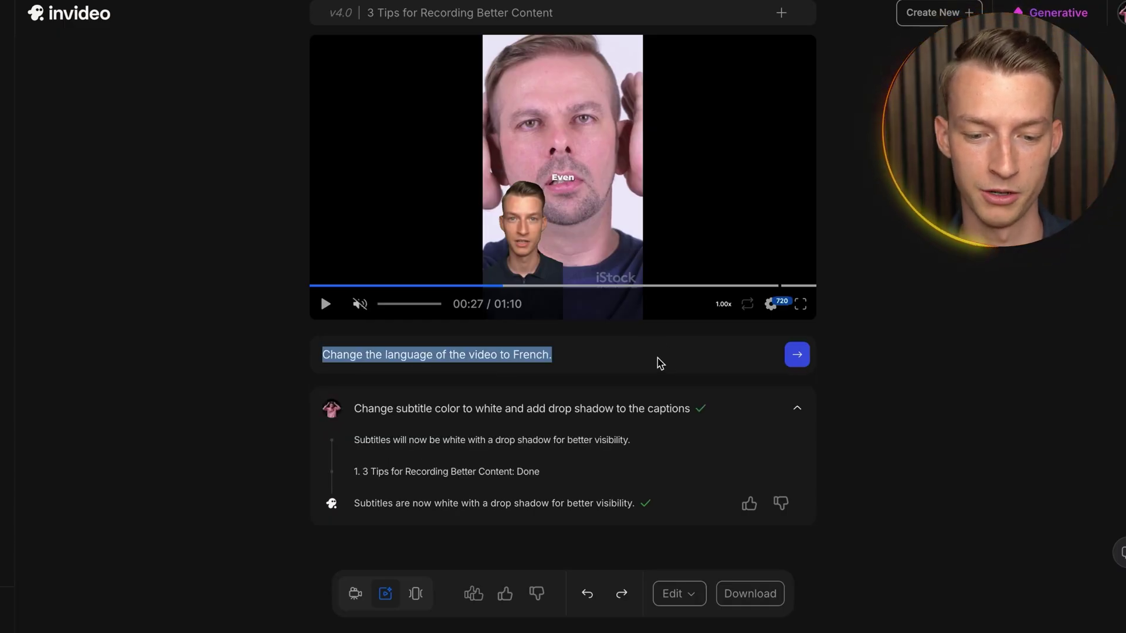
click(652, 360)
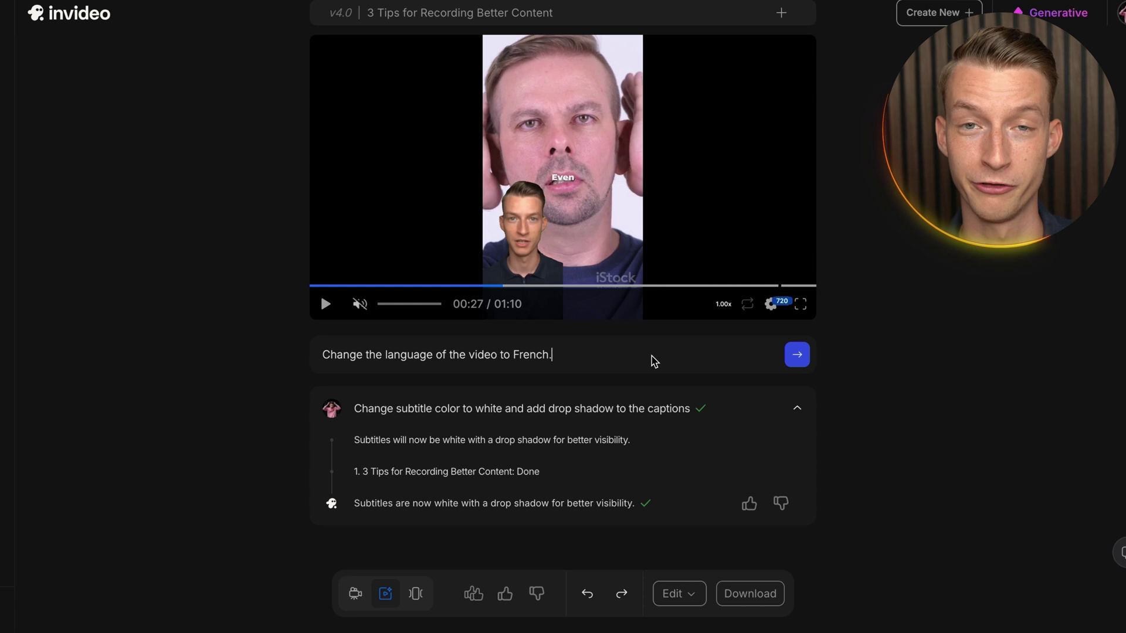
click(797, 358)
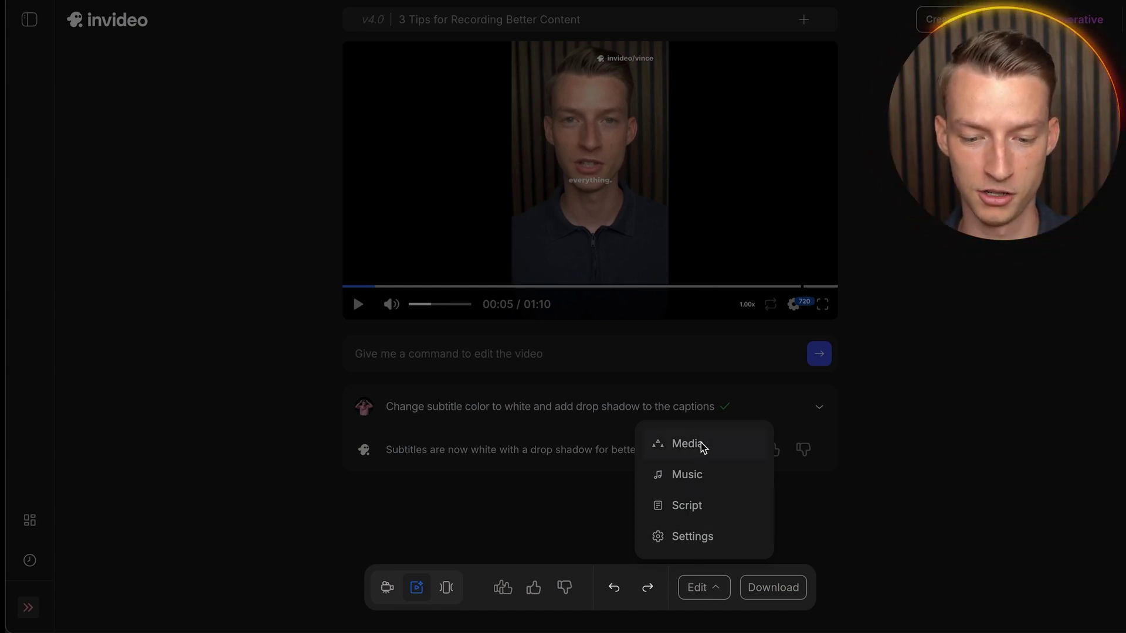
Discard a trial edit to the script's earbuds line and show the Impact Intermezzo music track.
click(703, 512)
scroll(340, 227, down, 10)
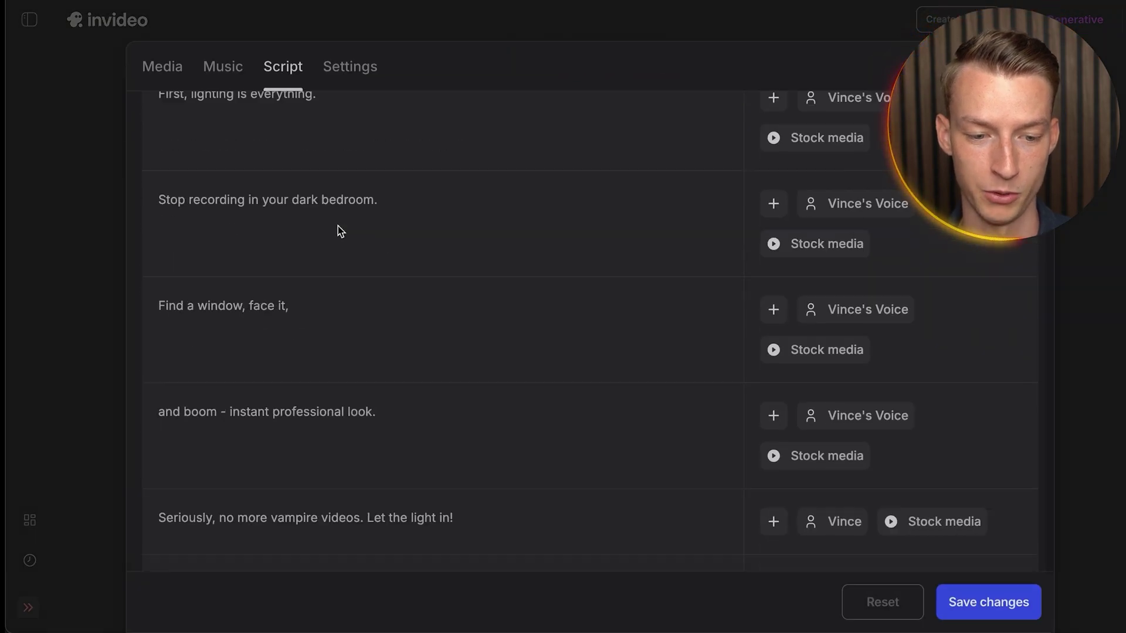
scroll(338, 226, down, 10)
scroll(338, 226, up, 5)
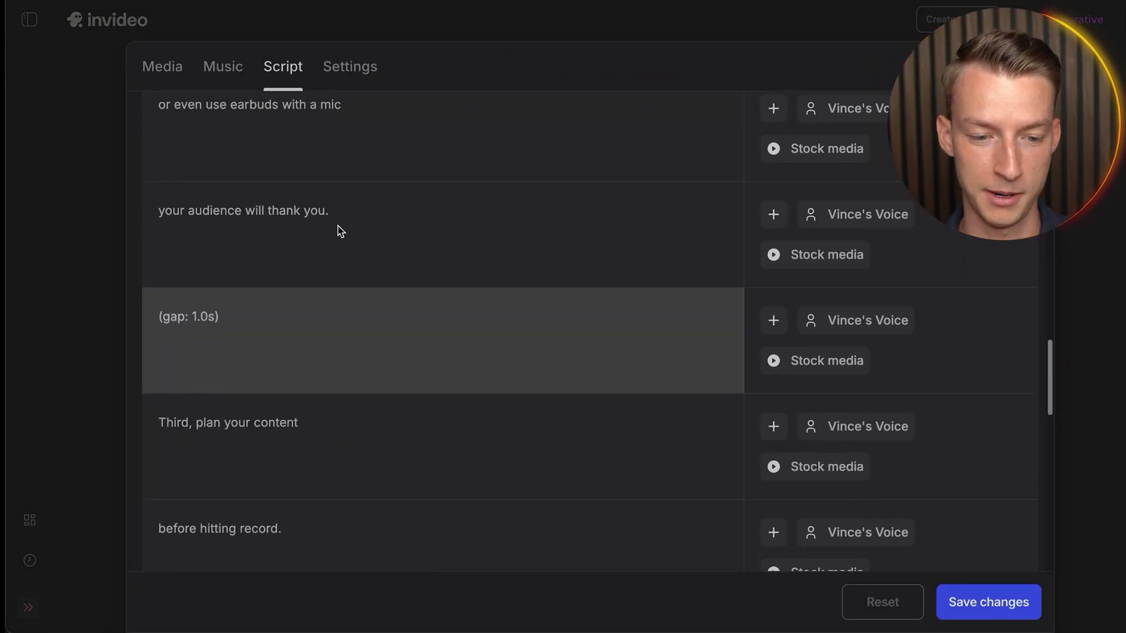
scroll(337, 226, up, 1)
click(358, 287)
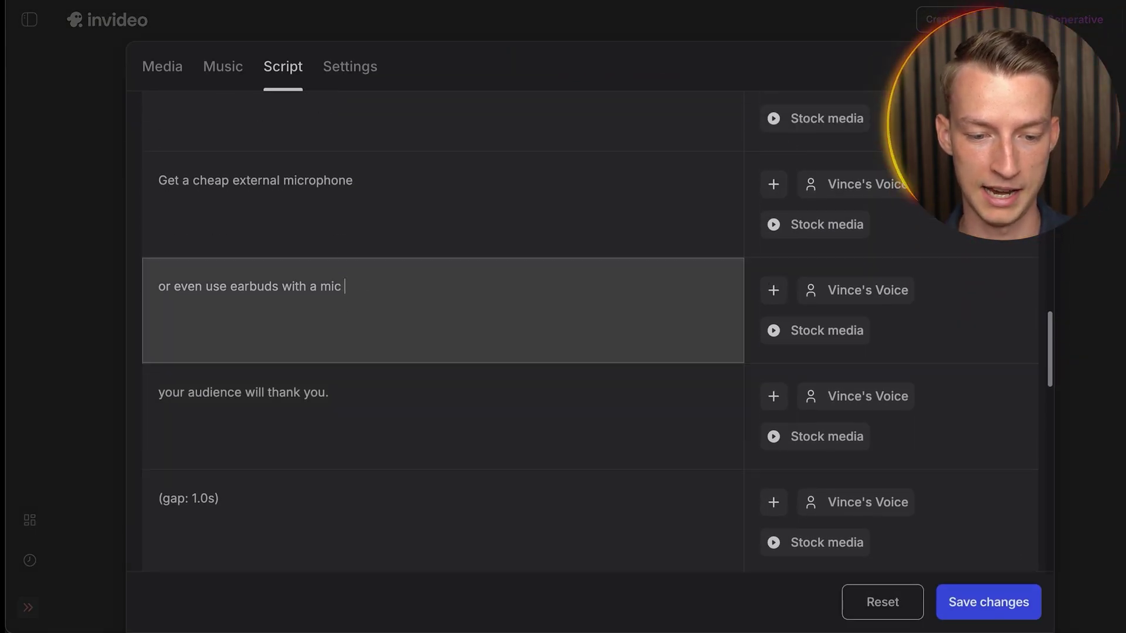
drag(426, 301, 354, 292)
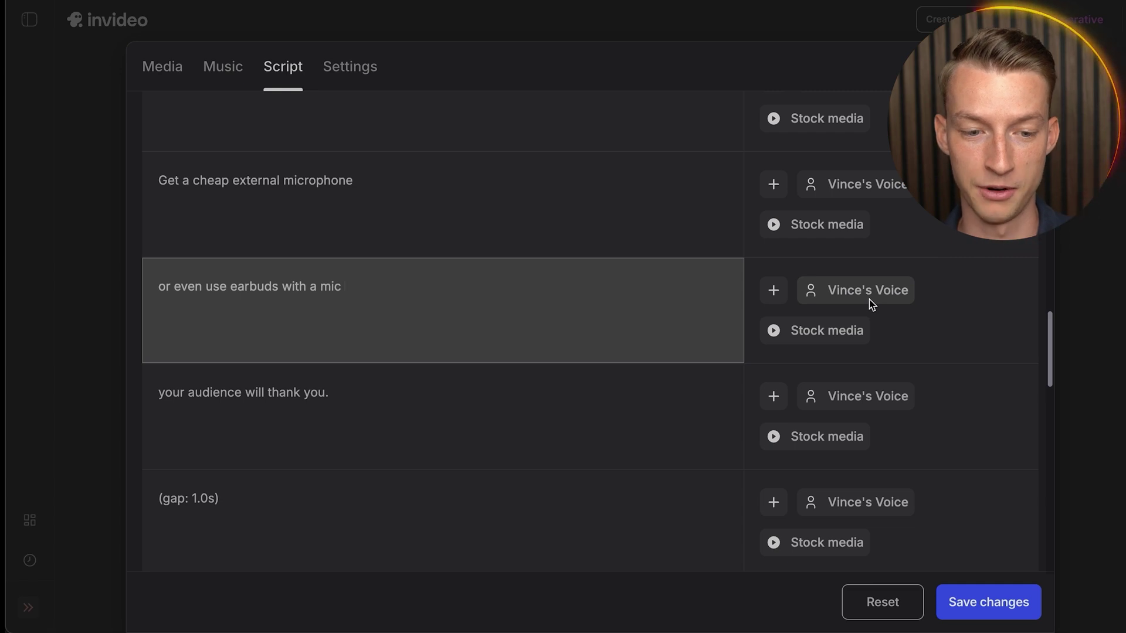
click(222, 68)
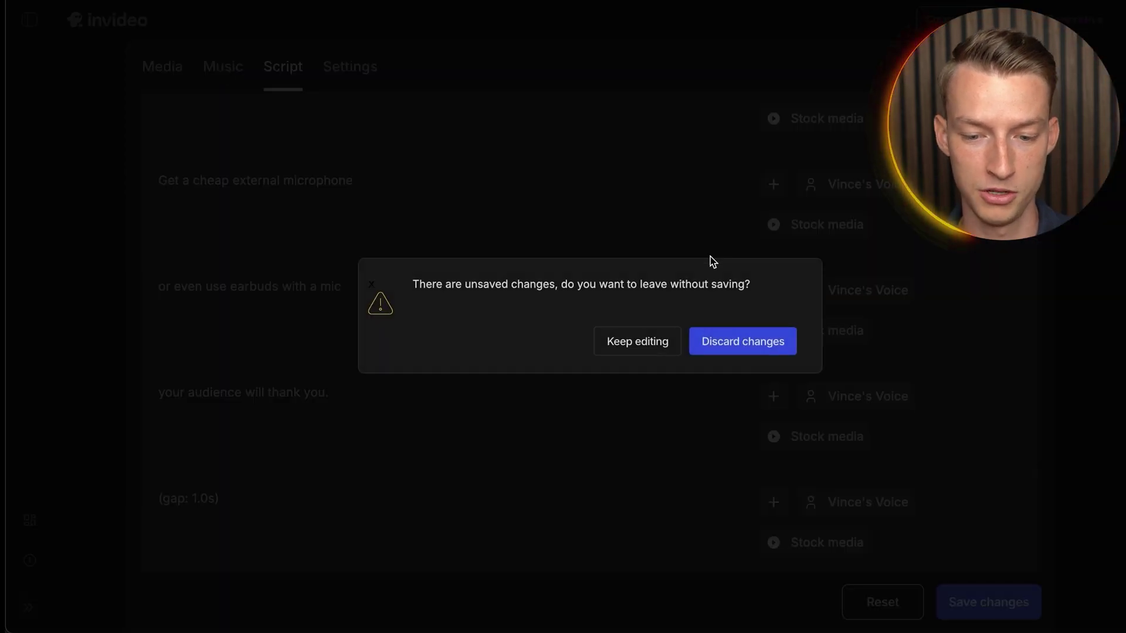
click(724, 345)
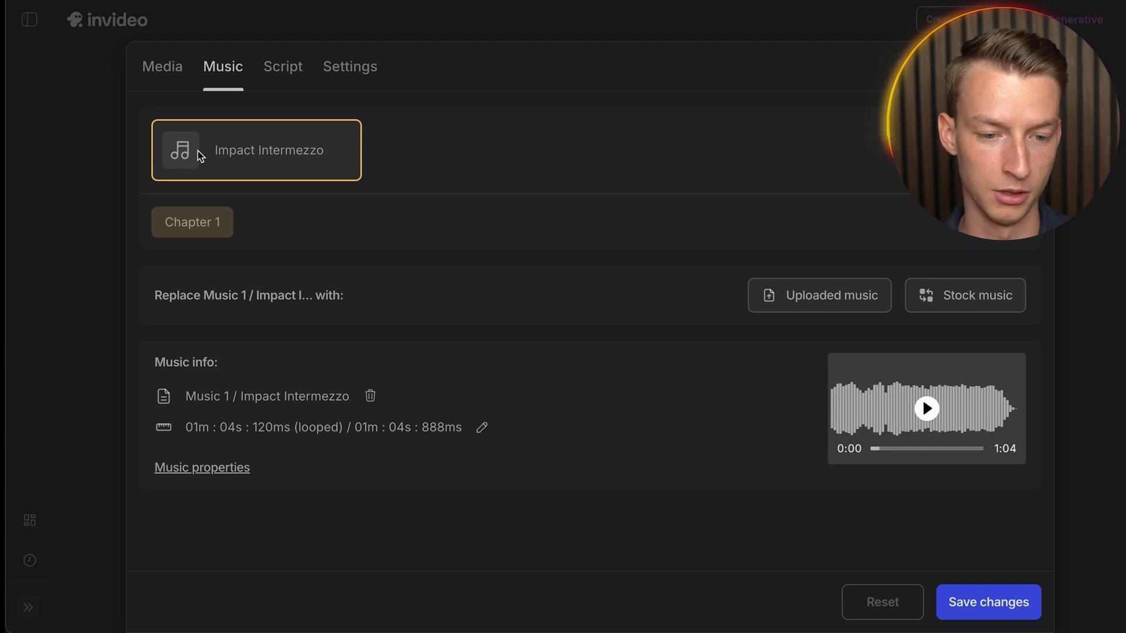
Scroll through Chapter 1's media clip thumbnails, then display the video's presets and volume settings.
click(167, 69)
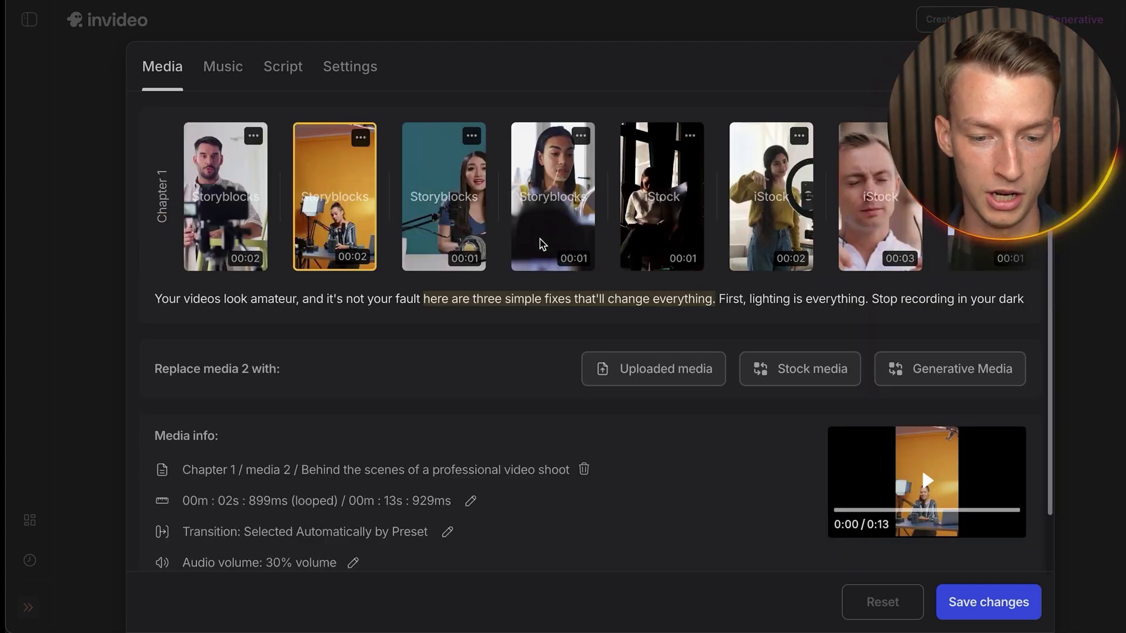
scroll(720, 235, right, 10)
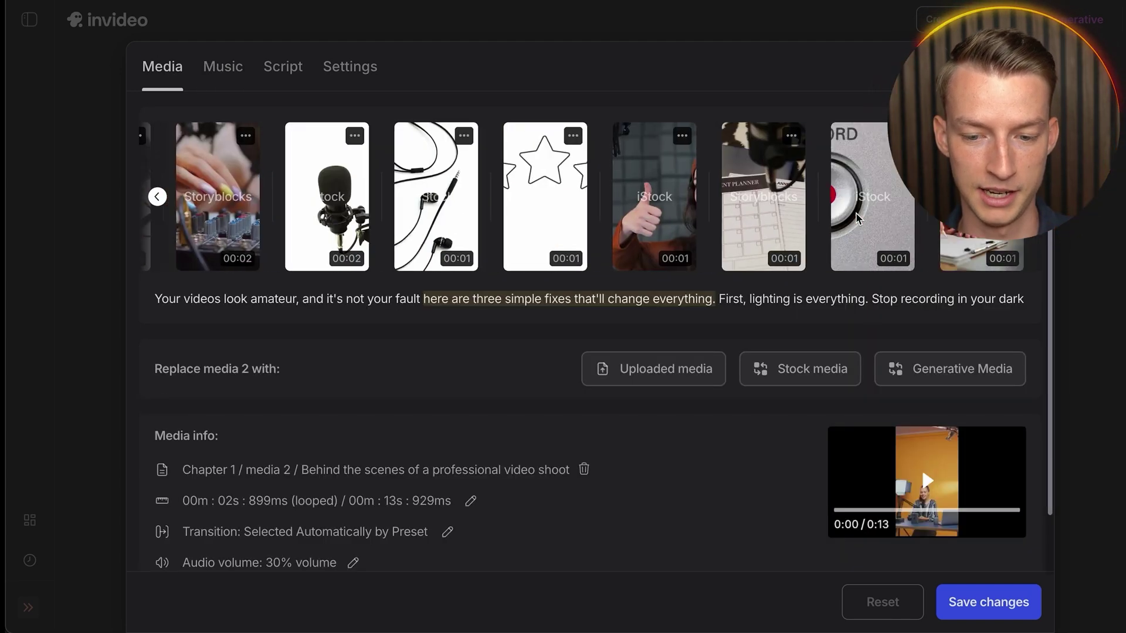
scroll(858, 219, left, 10)
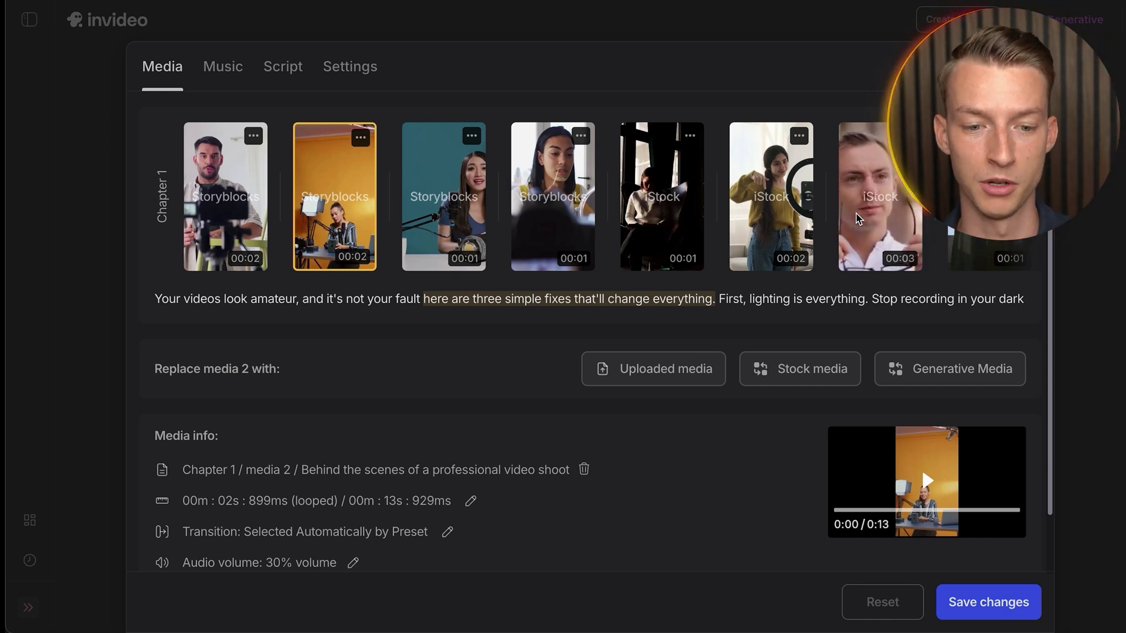
click(359, 76)
Review the Settings panel, then open Download Settings with no watermarks, no branding, and 1080p.
scroll(251, 229, down, 6)
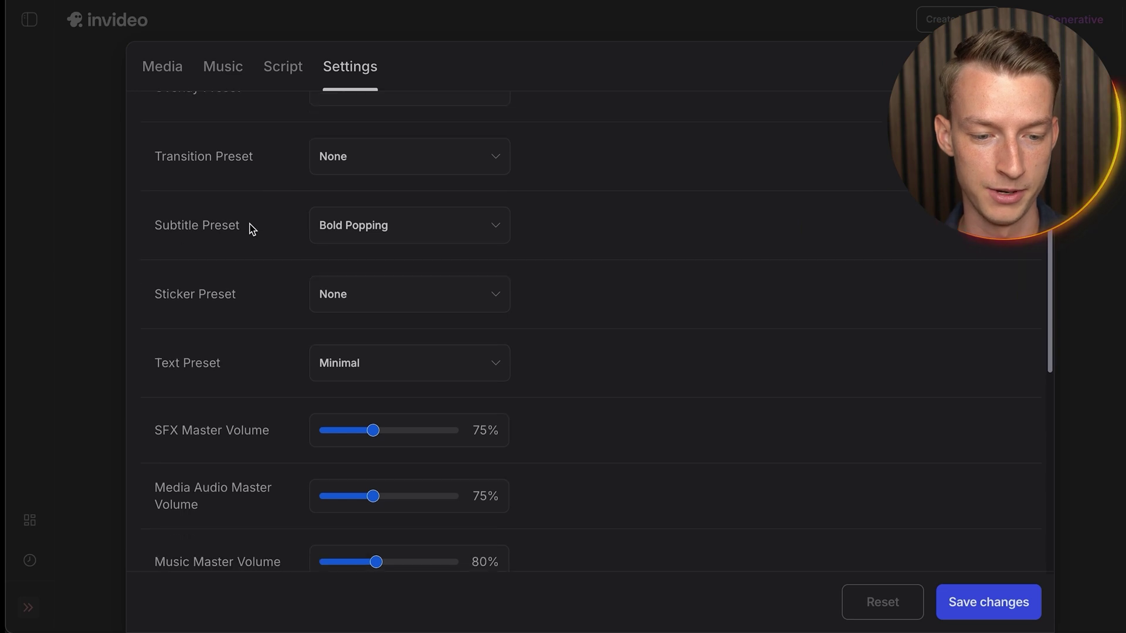
scroll(251, 229, down, 1)
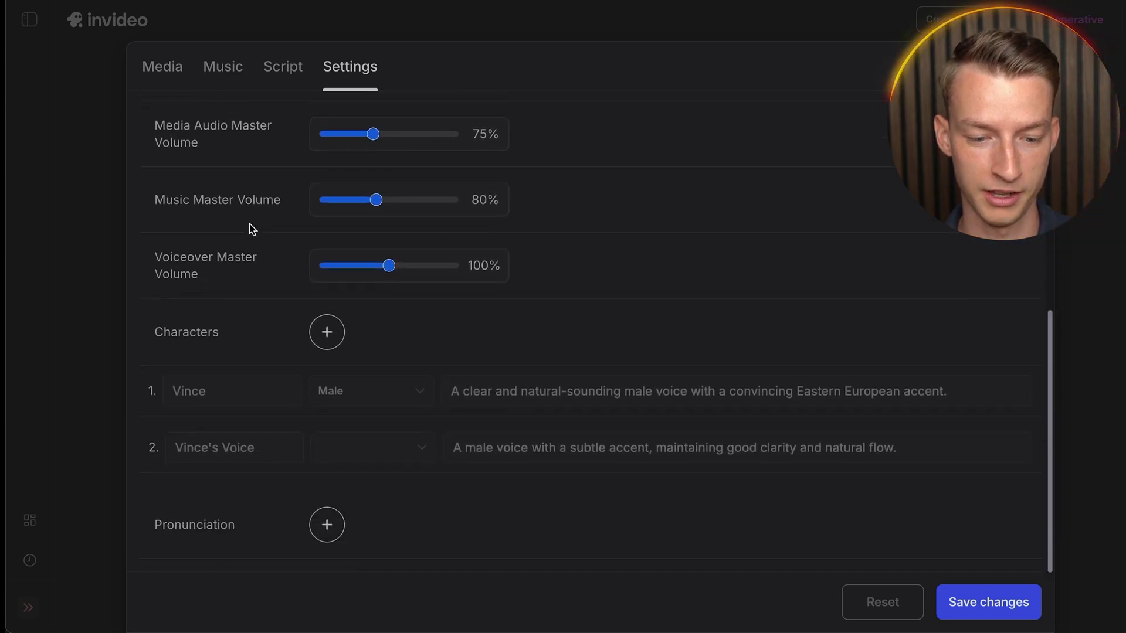
scroll(264, 308, up, 3)
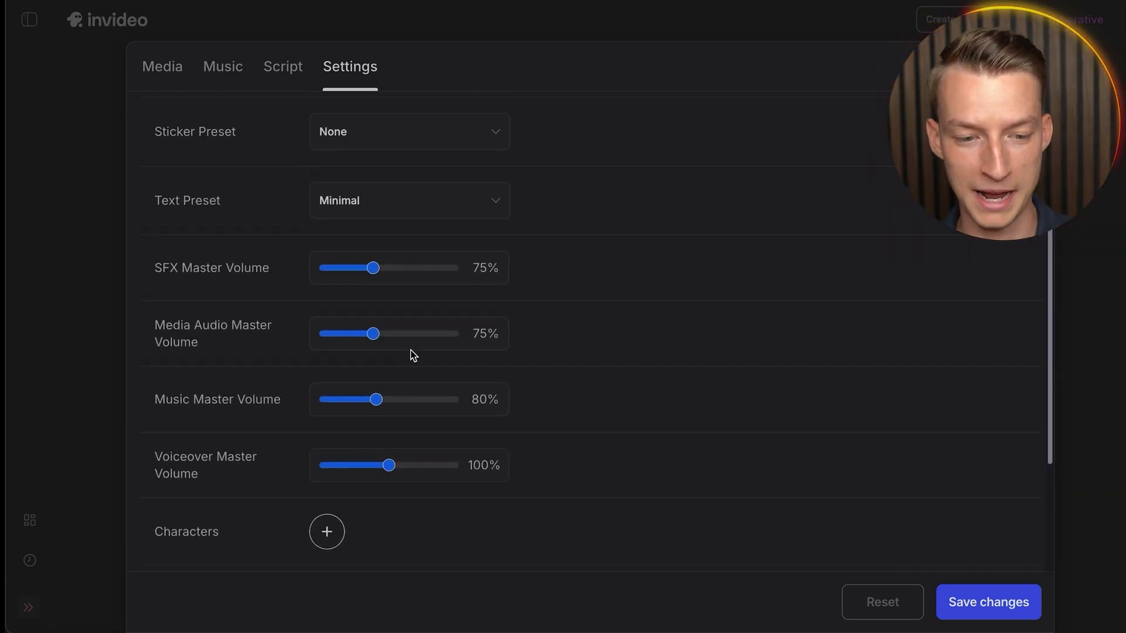
scroll(413, 354, up, 3)
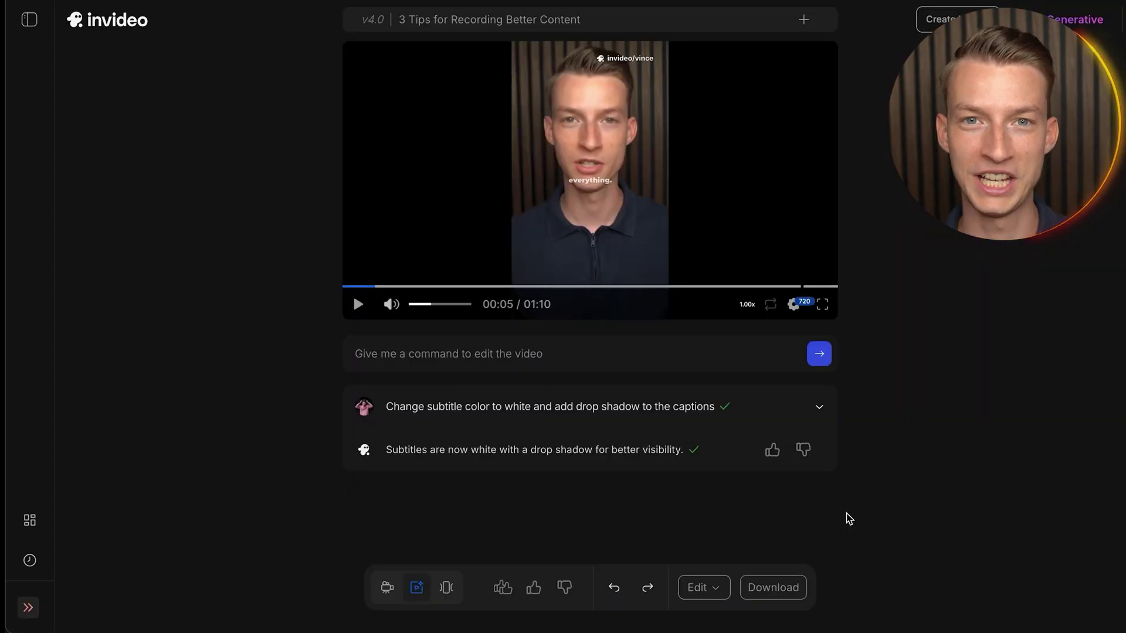
click(778, 593)
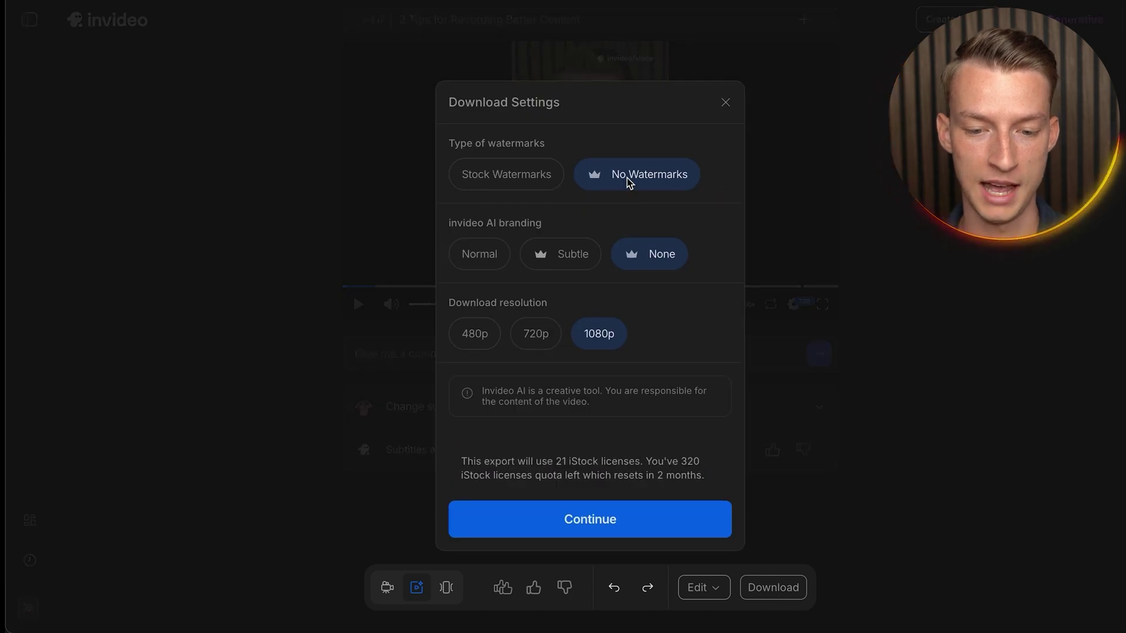